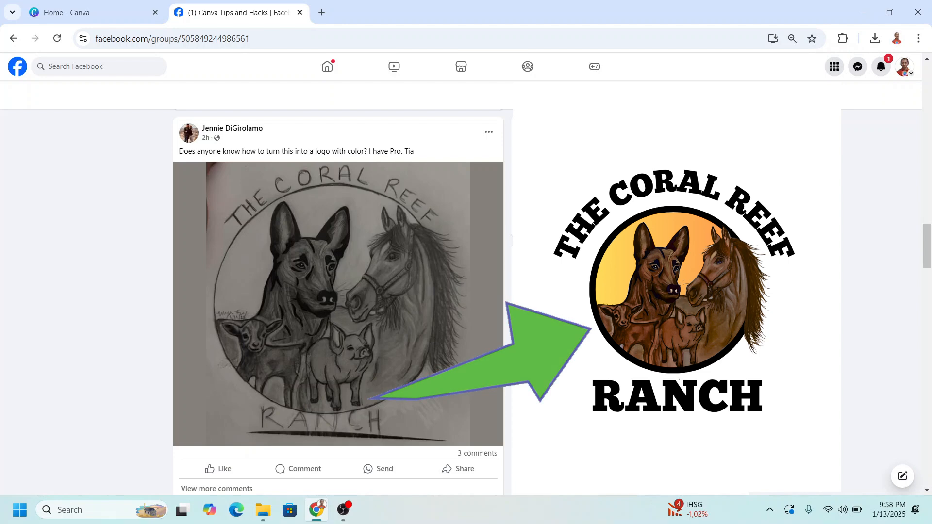
# - Copy the animal sketch from the Facebook post and paste it into a new Instagram Post (4:5) design in Canva
pyautogui.rightClick(342, 279)
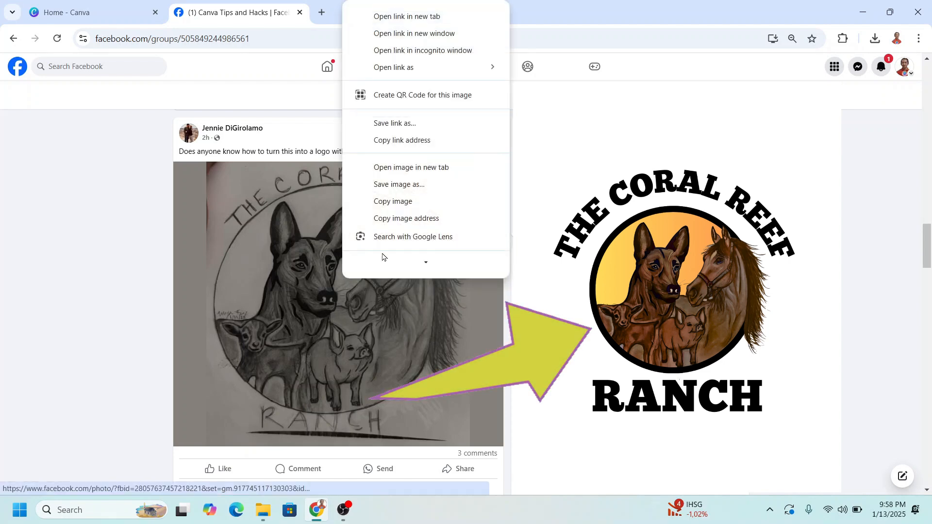
pyautogui.click(398, 202)
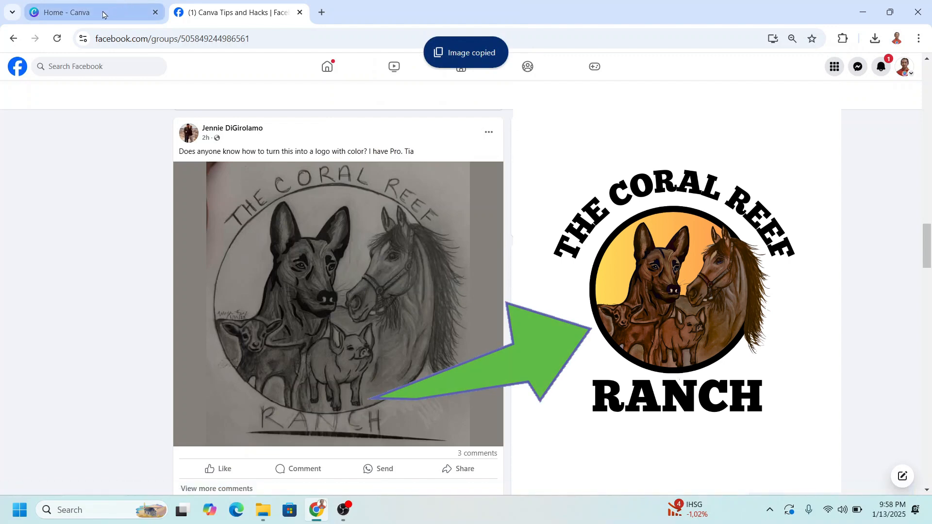
pyautogui.click(103, 15)
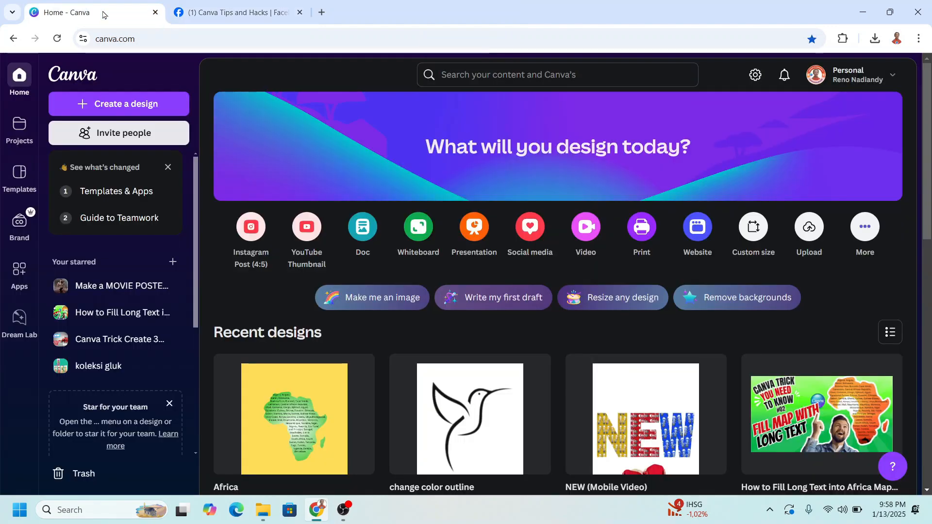
pyautogui.click(255, 237)
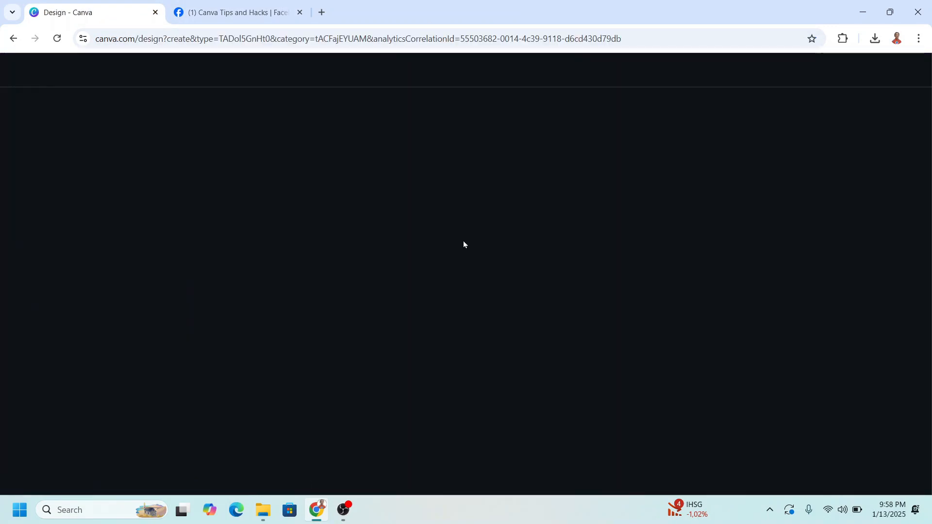
pyautogui.rightClick(481, 259)
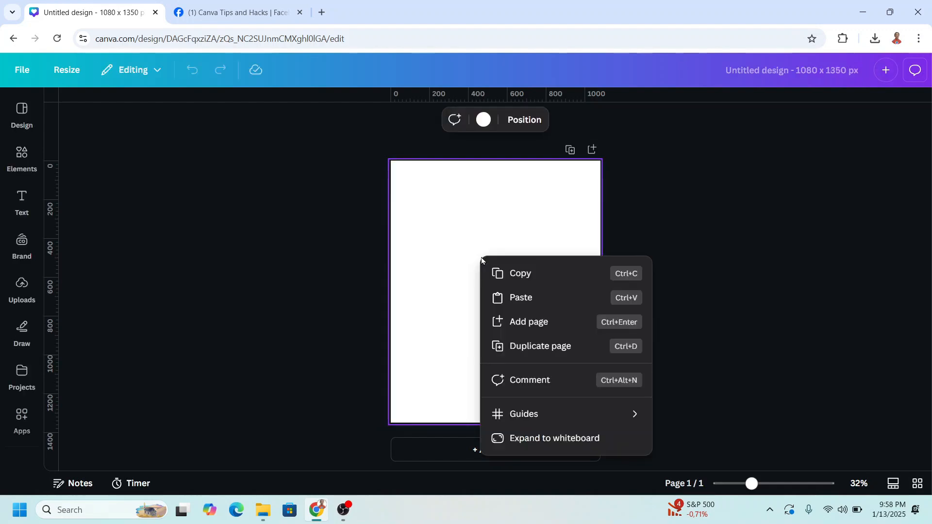
pyautogui.click(519, 298)
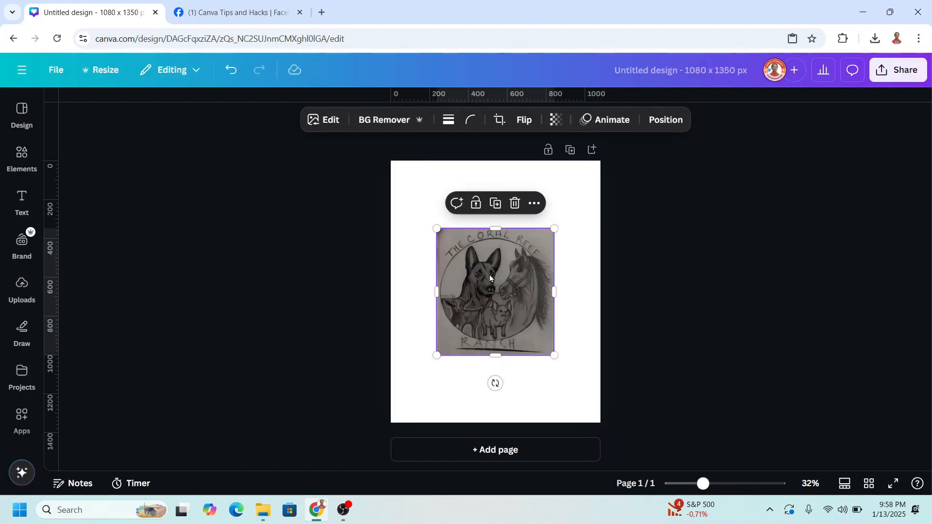
# - Upscale the pasted sketch to 4x with Image Upscaler and replace the original in the design
pyautogui.click(328, 121)
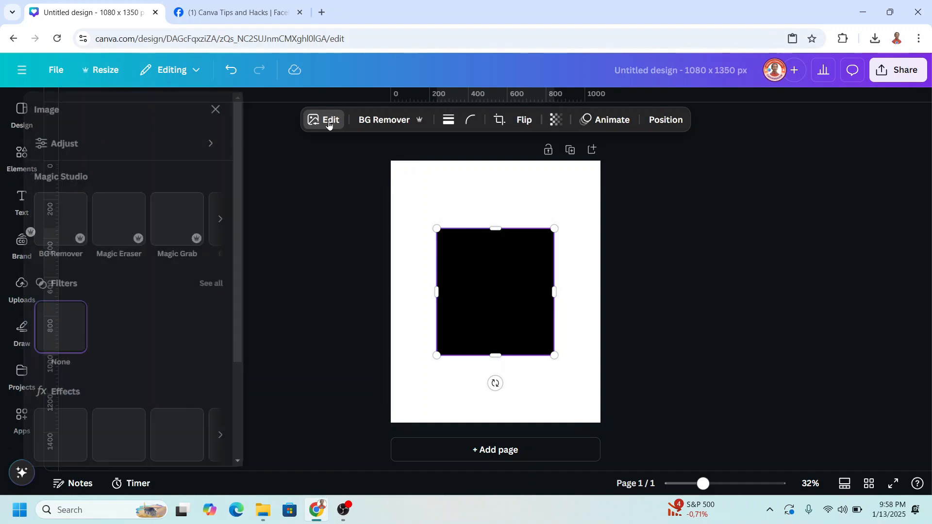
pyautogui.scroll(-3, 191, 295)
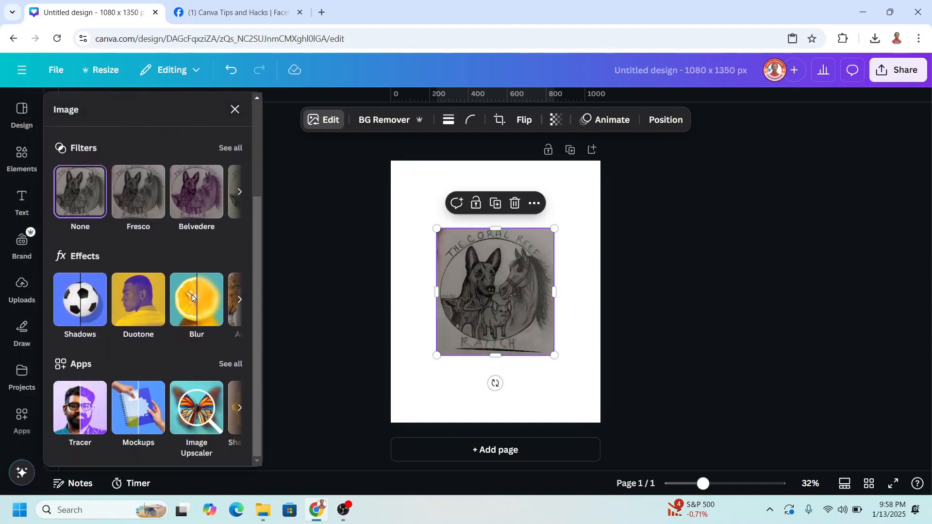
pyautogui.click(205, 419)
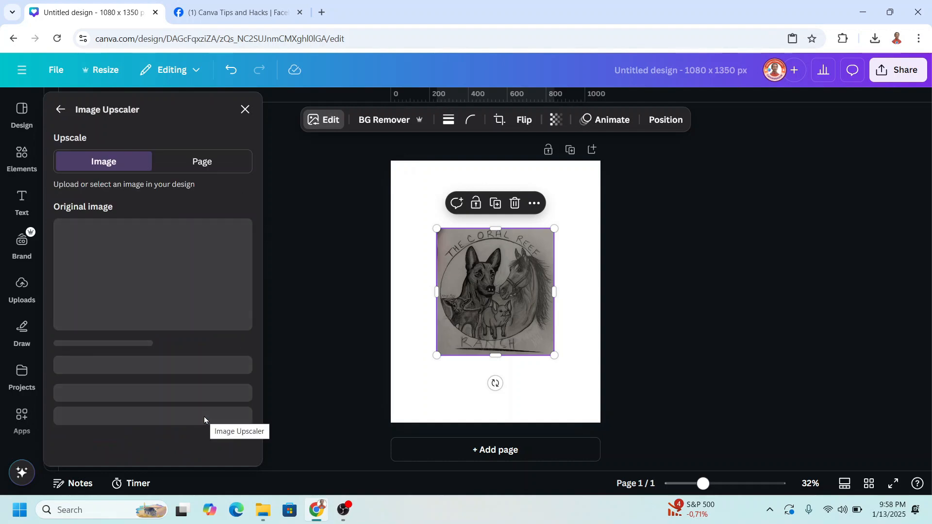
pyautogui.click(132, 379)
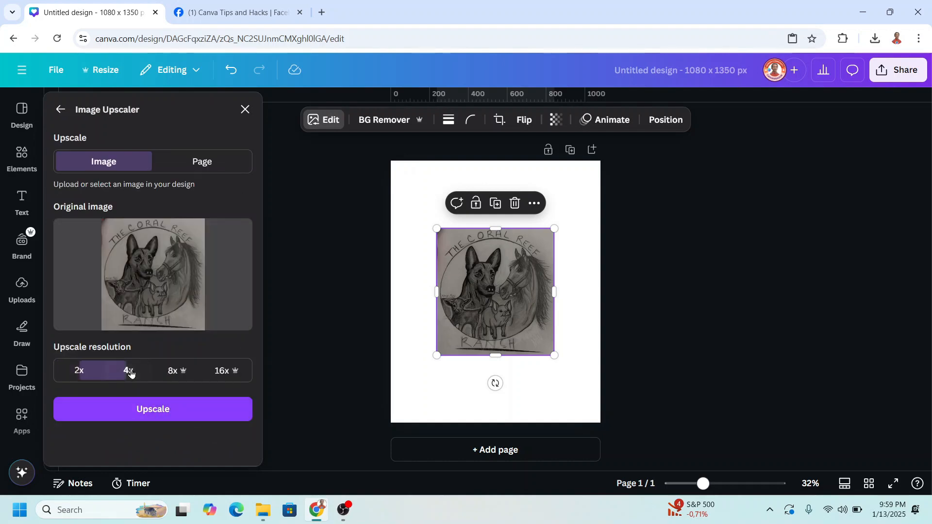
pyautogui.click(177, 411)
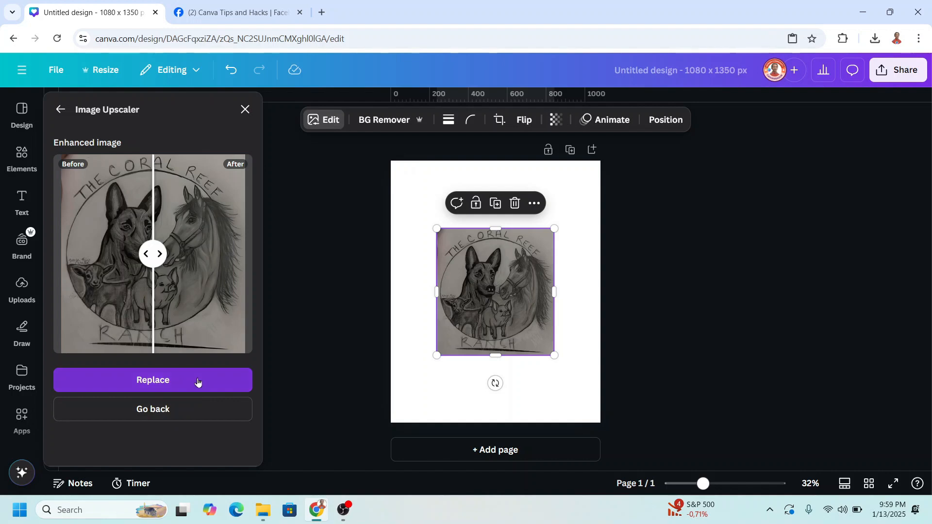
pyautogui.click(197, 378)
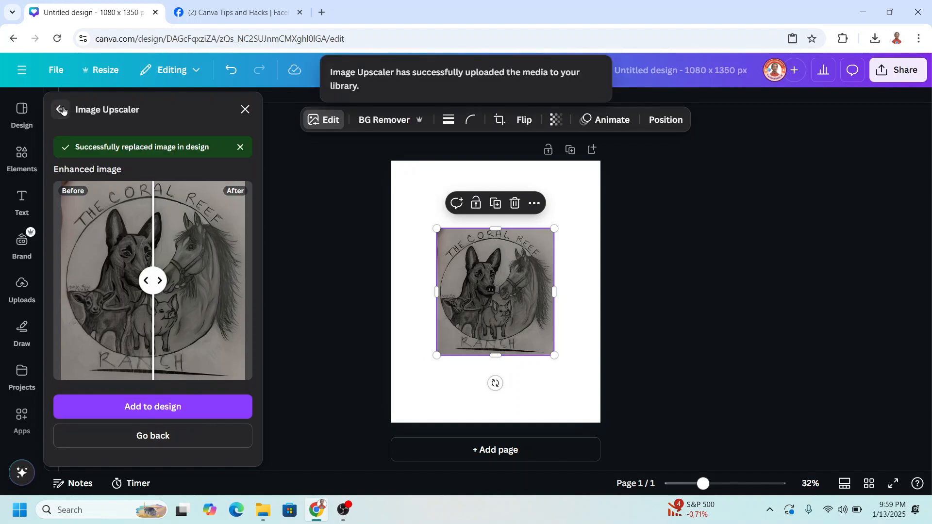
pyautogui.click(60, 109)
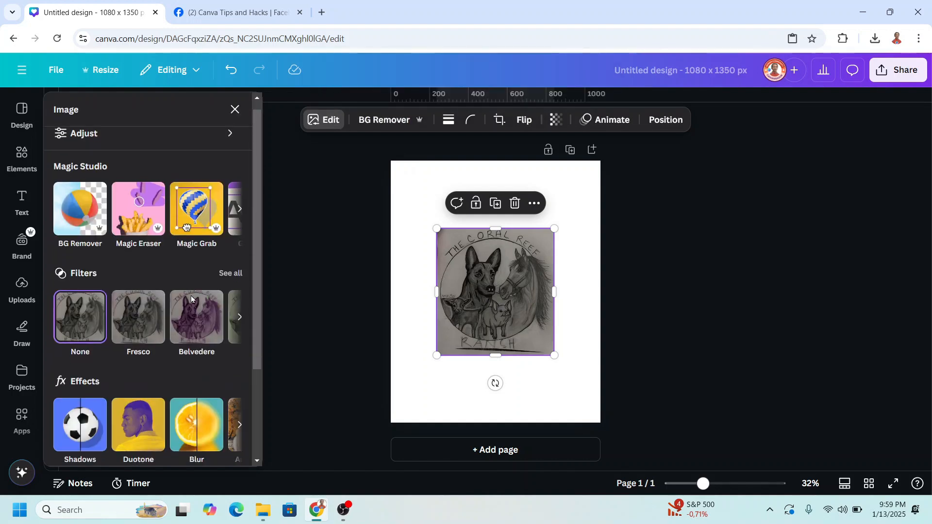
# - Colorize the upscaled sketch with the Colorize app and replace it in the design
pyautogui.scroll(-3, 191, 299)
pyautogui.click(236, 368)
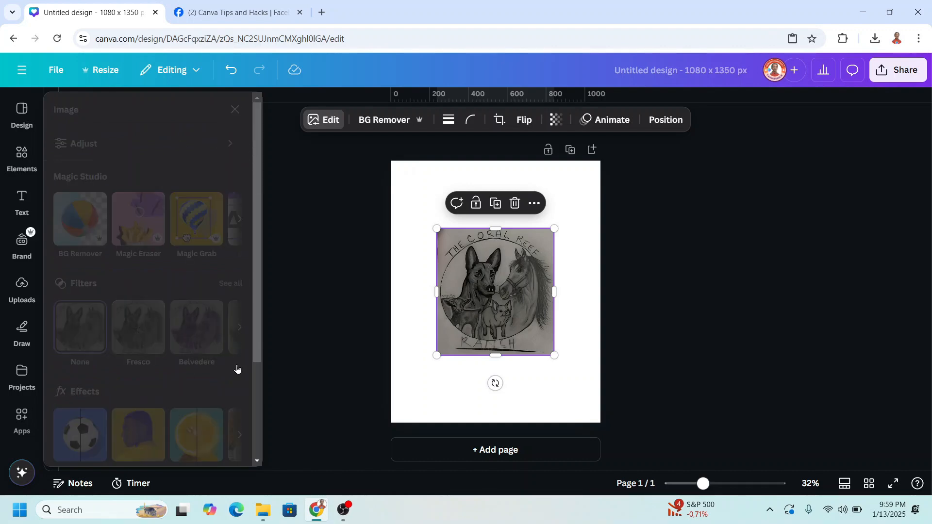
pyautogui.click(215, 253)
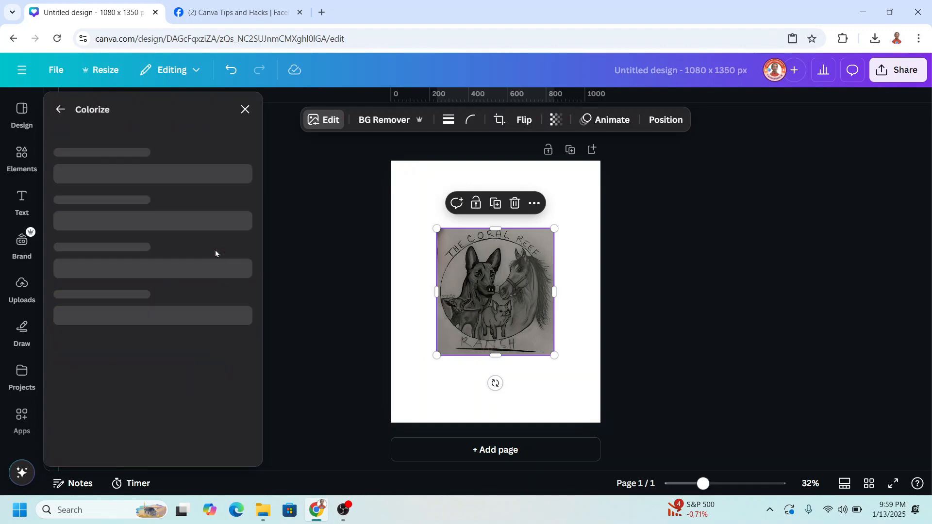
pyautogui.click(173, 190)
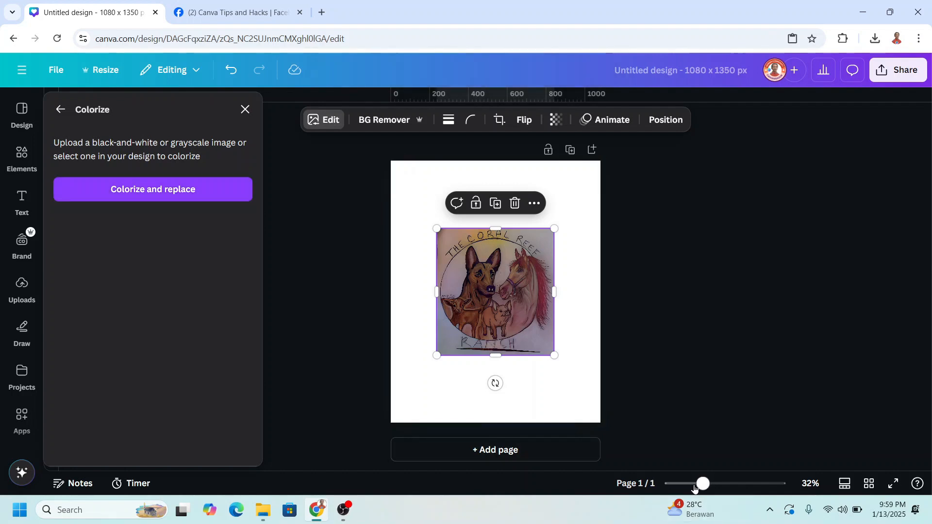
# - Edit the image's dark purple color to Hue 39, Saturation 63 and Brightness -58
pyautogui.moveTo(704, 483); pyautogui.dragTo(723, 484)
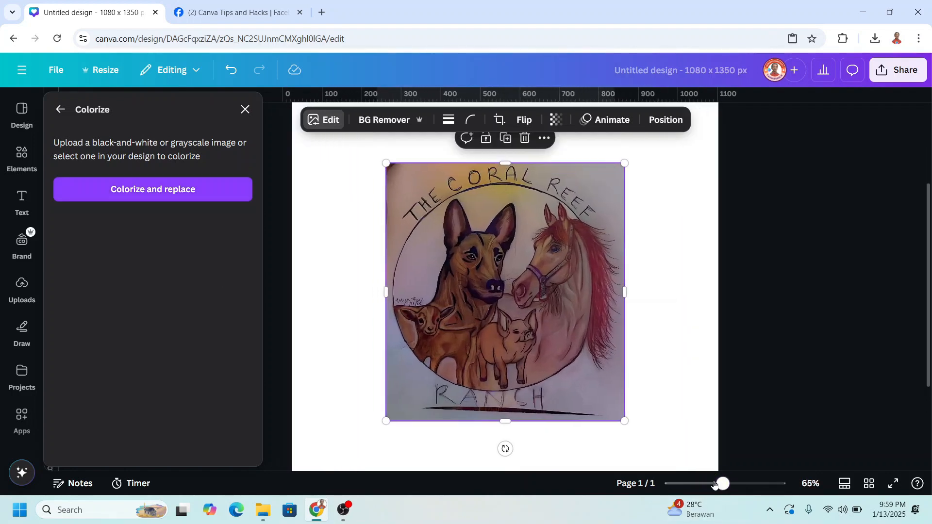
pyautogui.click(330, 121)
pyautogui.click(331, 121)
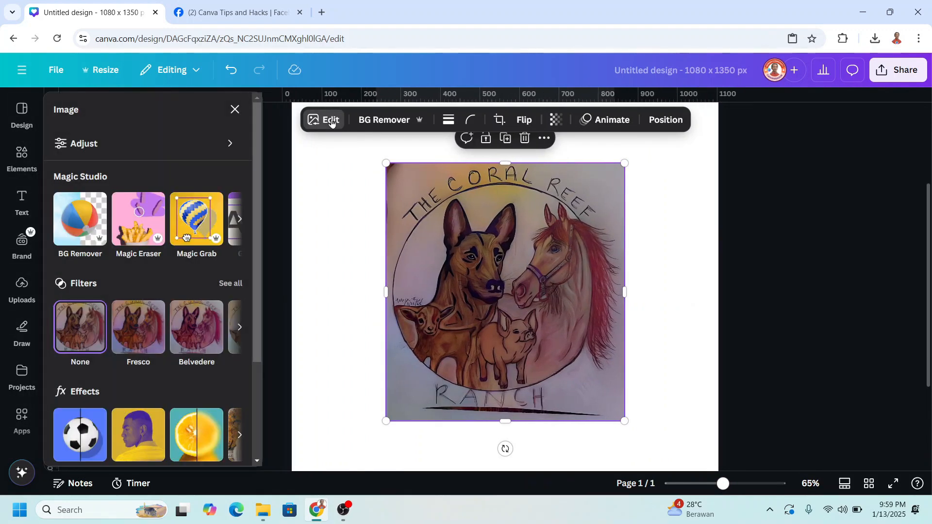
pyautogui.click(133, 145)
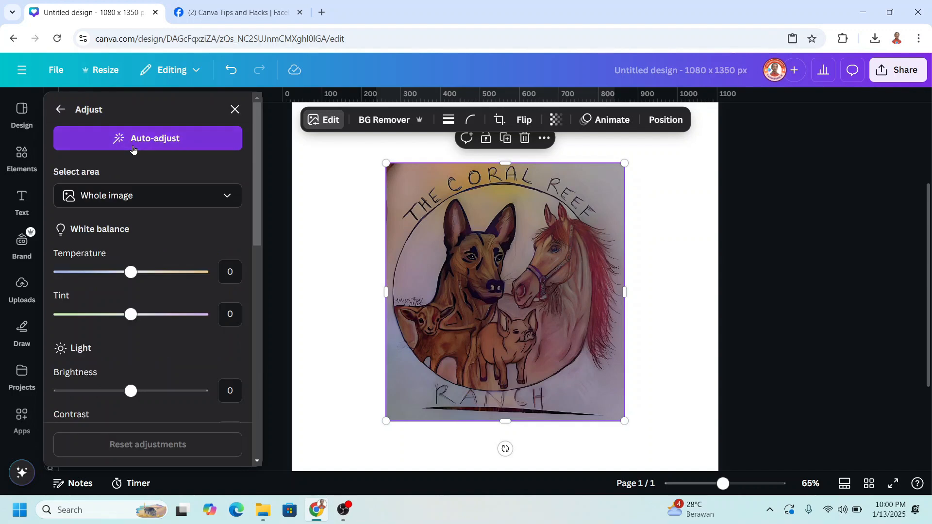
pyautogui.scroll(-5, 147, 235)
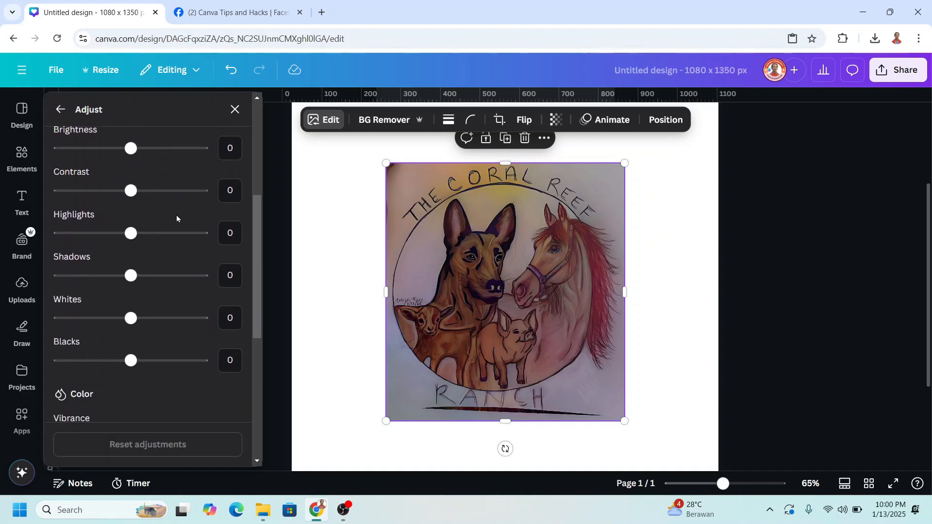
pyautogui.scroll(-5, 177, 215)
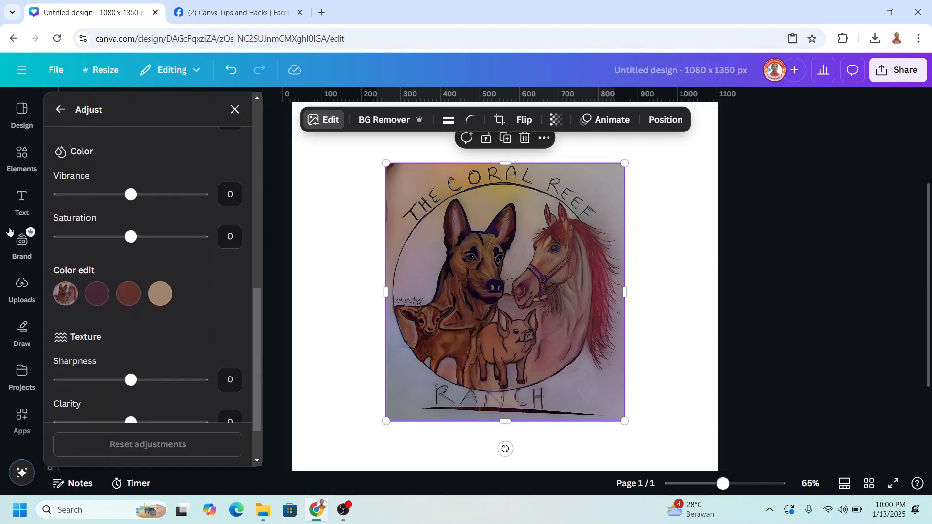
pyautogui.click(97, 296)
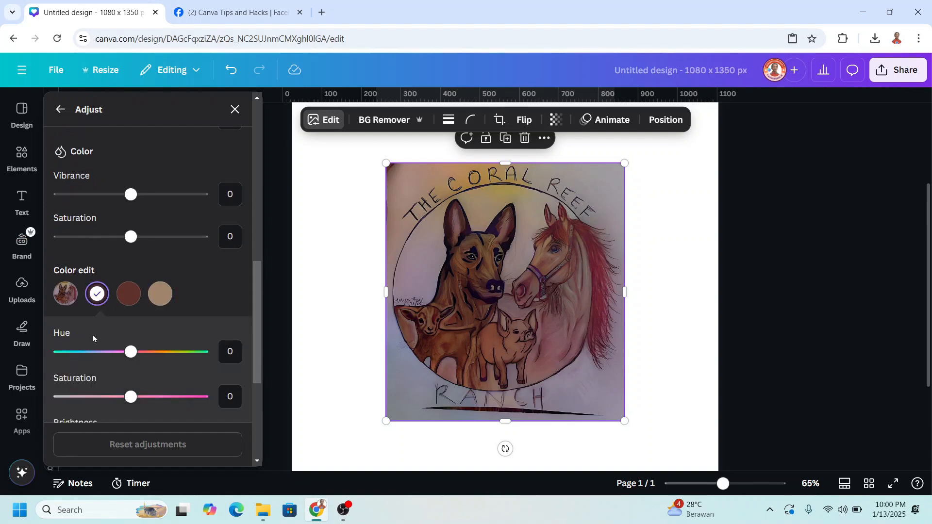
pyautogui.moveTo(85, 358); pyautogui.dragTo(83, 356)
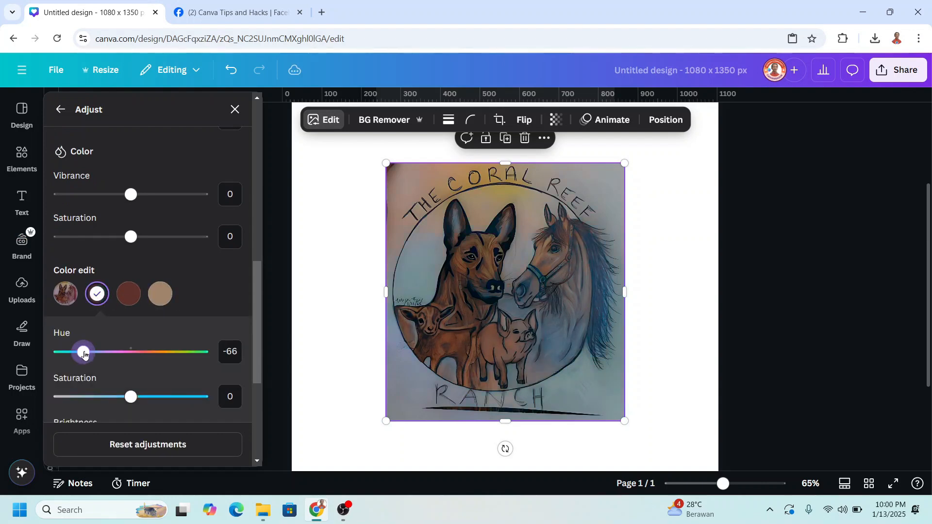
pyautogui.click(161, 356)
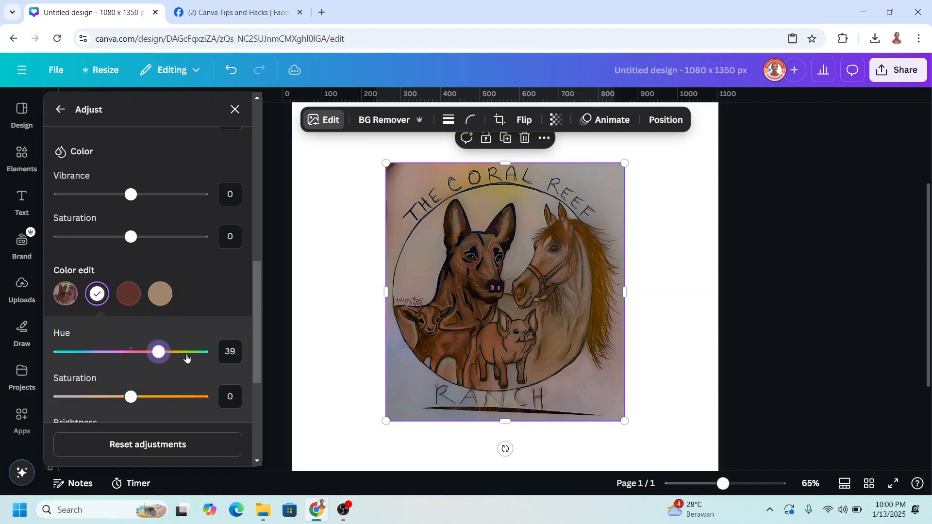
pyautogui.click(177, 397)
pyautogui.scroll(-1, 92, 385)
pyautogui.click(90, 383)
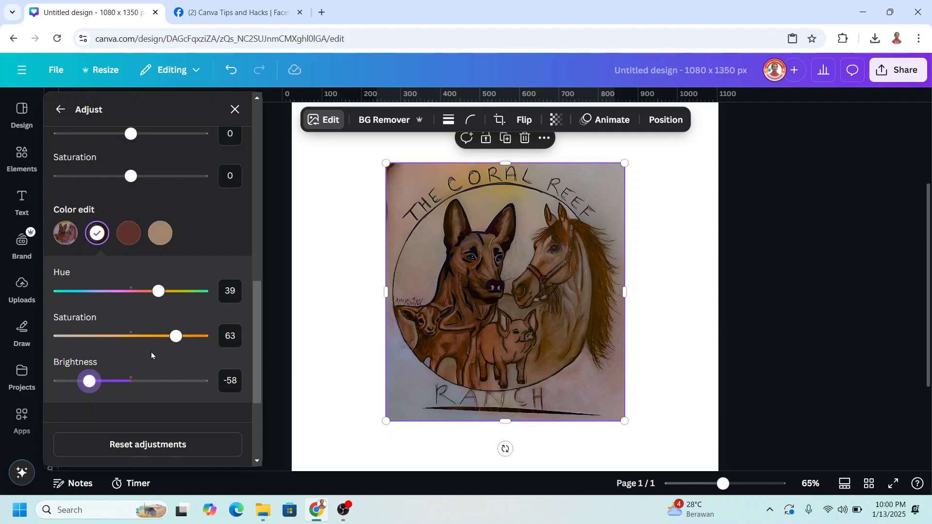
# - Raise the image's overall Vibrance and set its Clarity to 53
pyautogui.scroll(1, 216, 232)
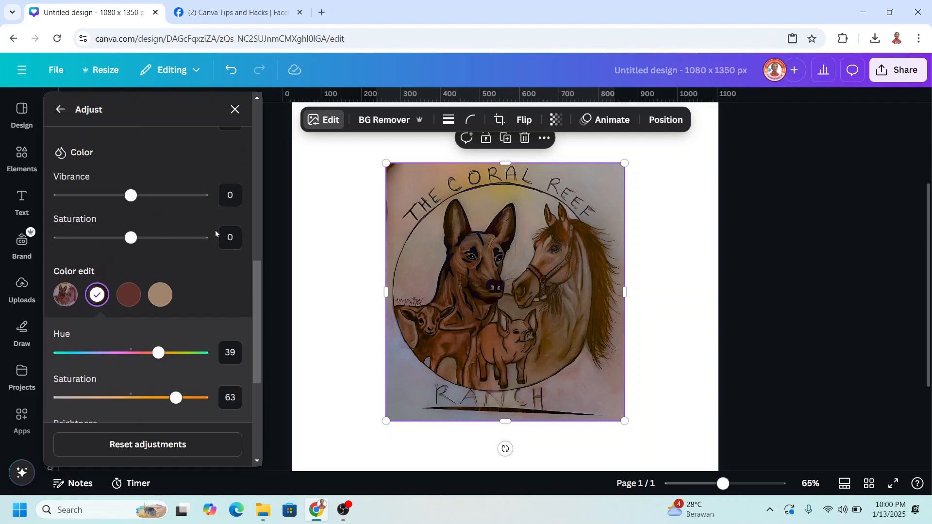
pyautogui.scroll(1, 217, 233)
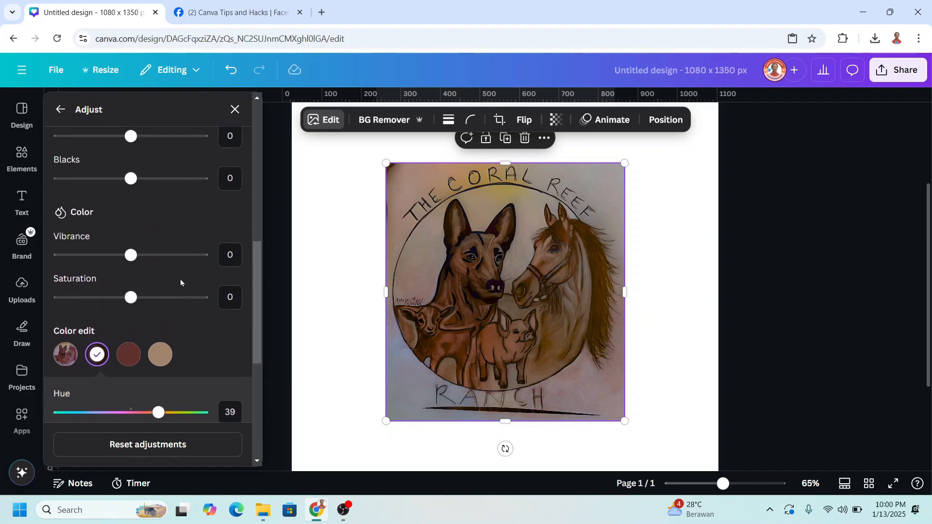
pyautogui.click(163, 254)
pyautogui.scroll(-5, 170, 292)
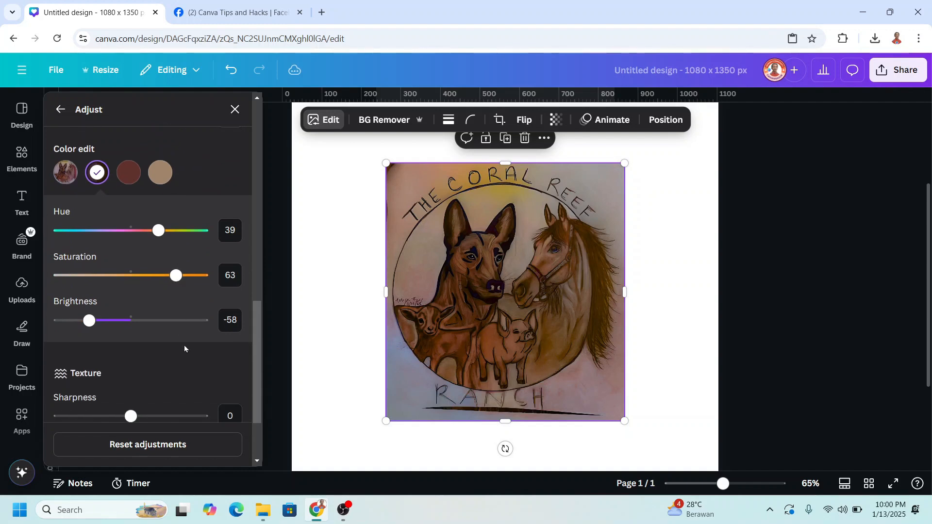
pyautogui.moveTo(177, 359); pyautogui.dragTo(168, 358)
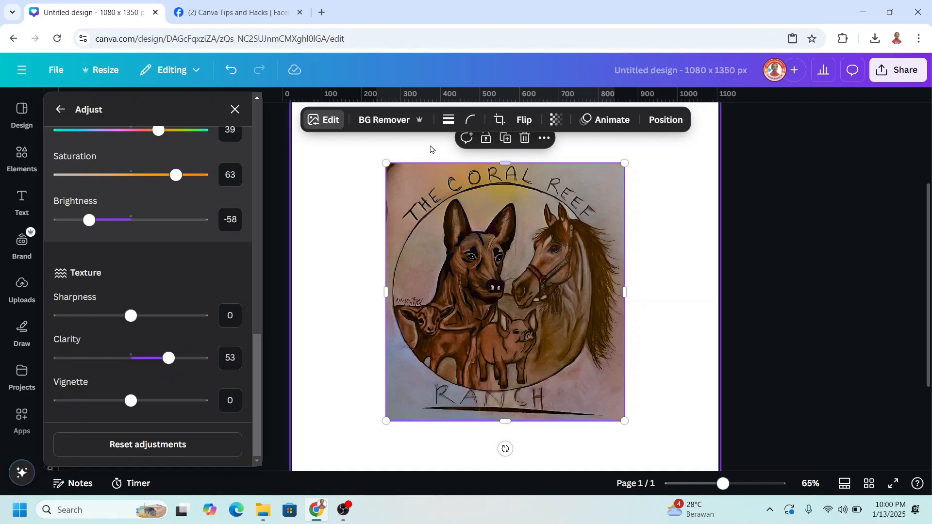
# - Remove the image's background and brush back the missing patch below the dog's nose with the Restore brush at size 20
pyautogui.click(391, 123)
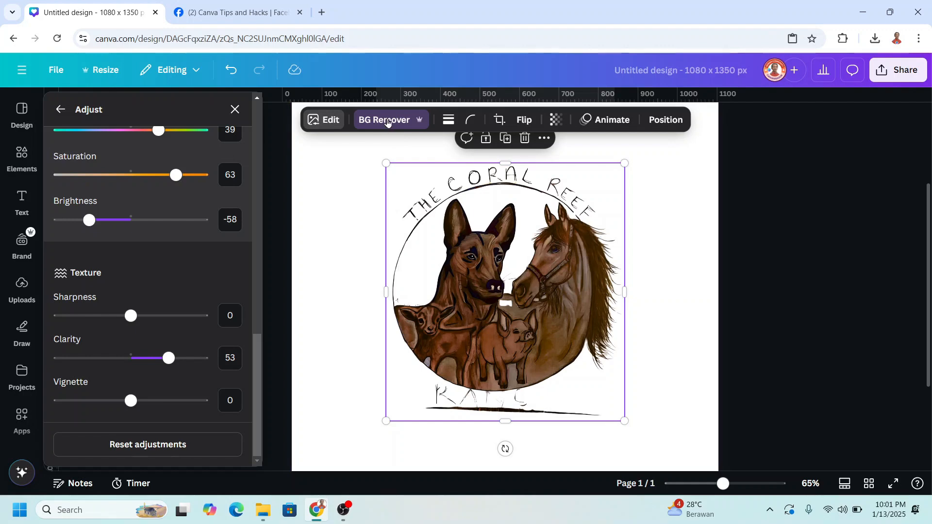
pyautogui.click(389, 121)
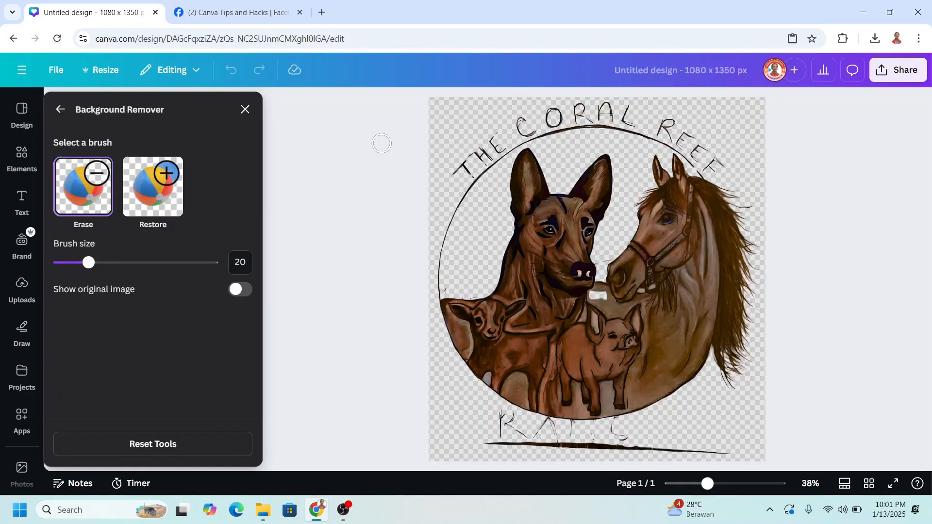
pyautogui.click(164, 206)
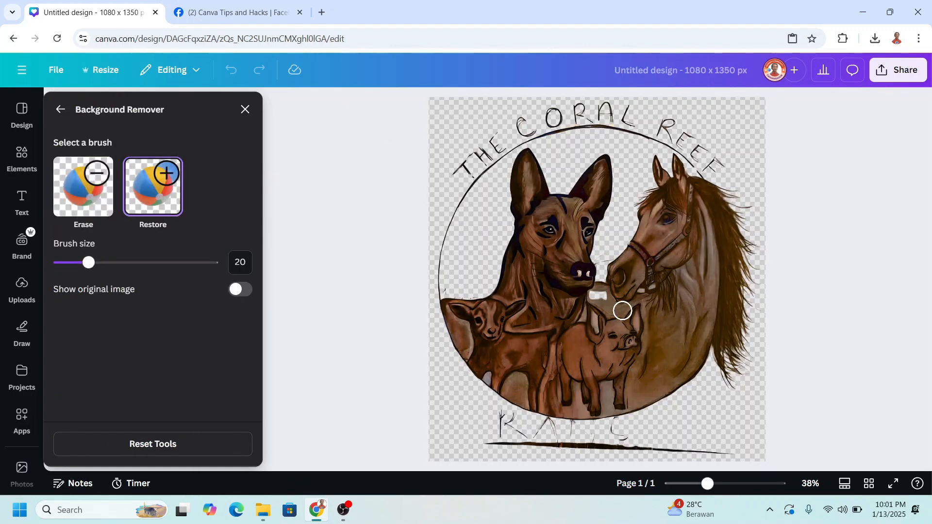
pyautogui.moveTo(590, 298); pyautogui.dragTo(616, 299)
# - Erase the circle outline and the hand-drawn lettering around the animals with the Erase brush at size 42
pyautogui.click(77, 200)
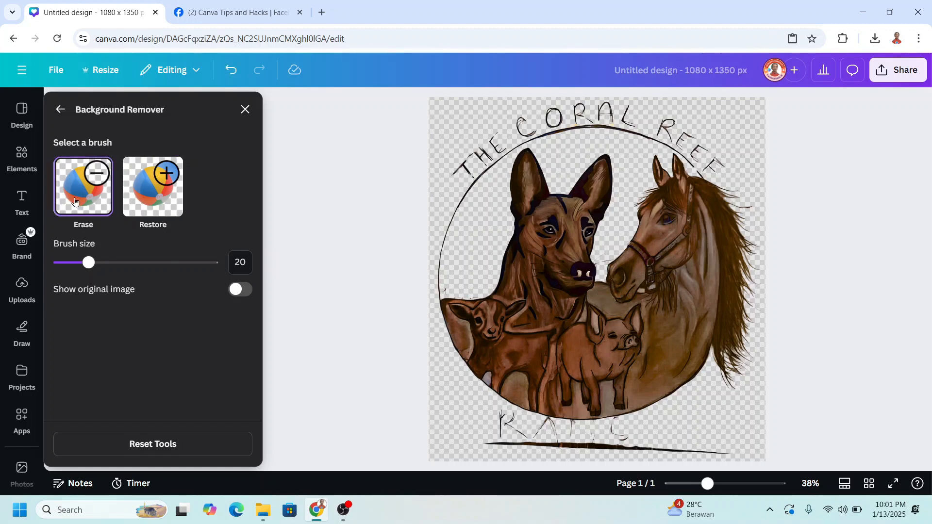
pyautogui.moveTo(115, 262); pyautogui.dragTo(122, 262)
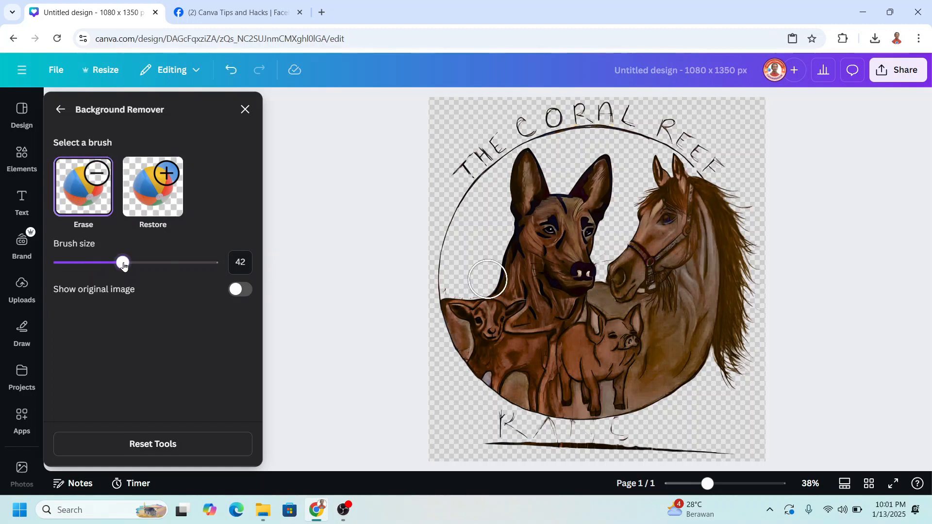
pyautogui.moveTo(432, 283)
pyautogui.mouseDown()
pyautogui.moveTo(464, 204)
pyautogui.moveTo(558, 121)
pyautogui.moveTo(682, 131)
pyautogui.moveTo(715, 164)
pyautogui.mouseUp()
pyautogui.moveTo(502, 429)
pyautogui.mouseDown()
pyautogui.moveTo(705, 451)
pyautogui.moveTo(547, 437)
pyautogui.mouseUp()
pyautogui.click(245, 109)
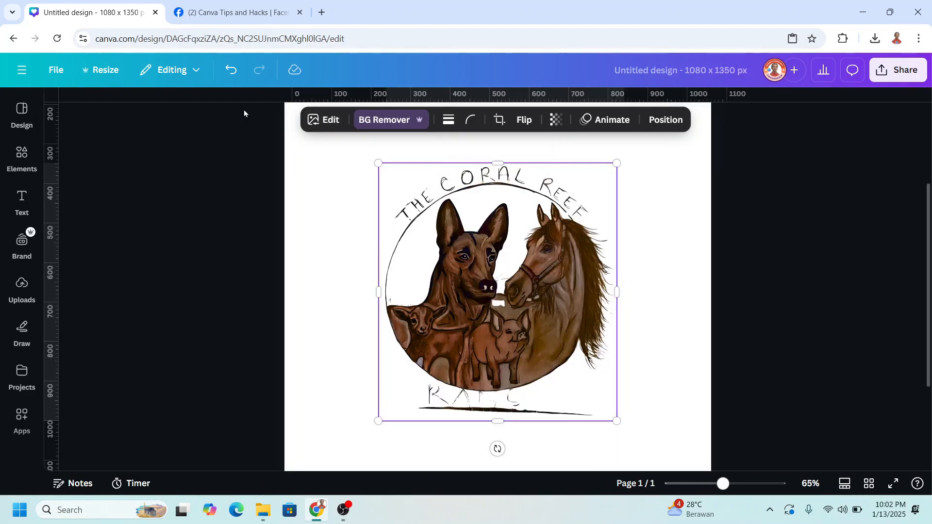
# - Add a circle shape, enlarge it to surround the animals, and set its fill to no color
pyautogui.click(27, 164)
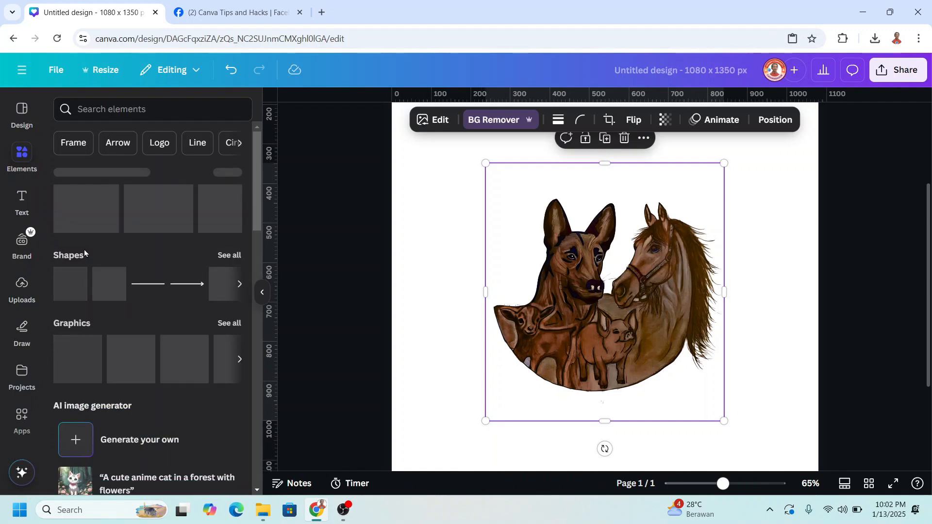
pyautogui.click(219, 288)
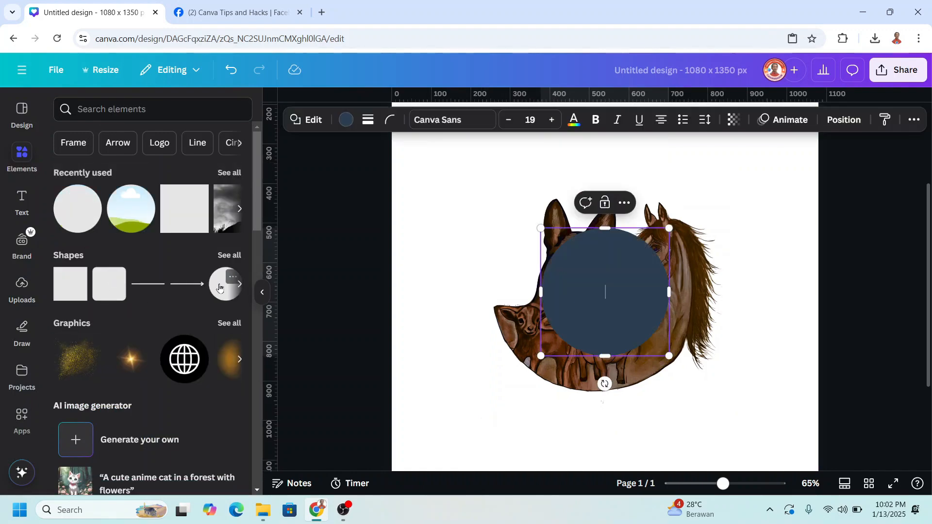
pyautogui.moveTo(543, 230); pyautogui.dragTo(485, 172)
pyautogui.moveTo(665, 357); pyautogui.dragTo(703, 395)
pyautogui.click(347, 121)
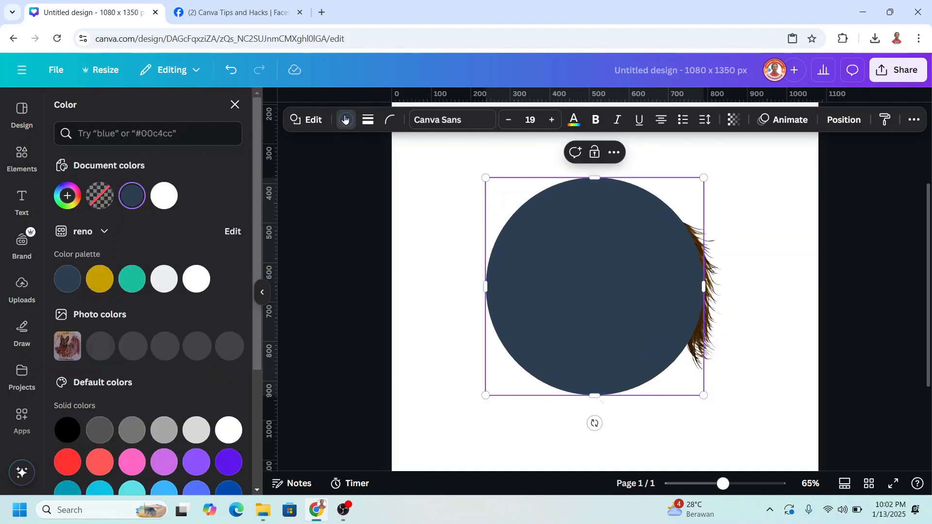
pyautogui.click(104, 202)
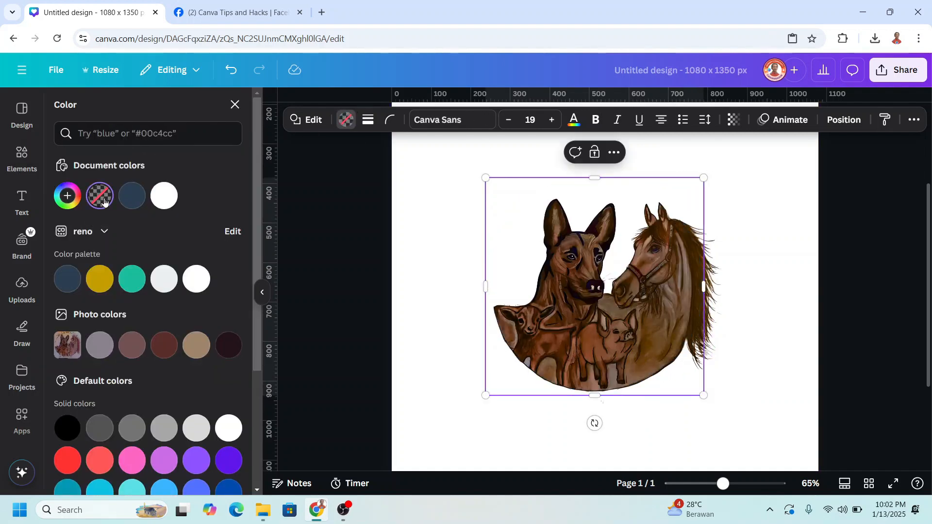
# - Give the circle a solid black border with a weight of 20
pyautogui.click(367, 121)
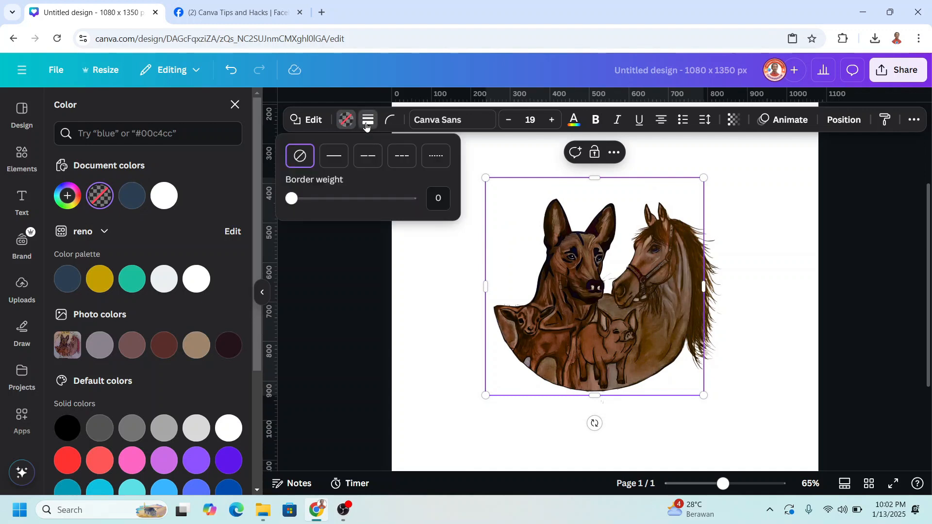
pyautogui.click(333, 160)
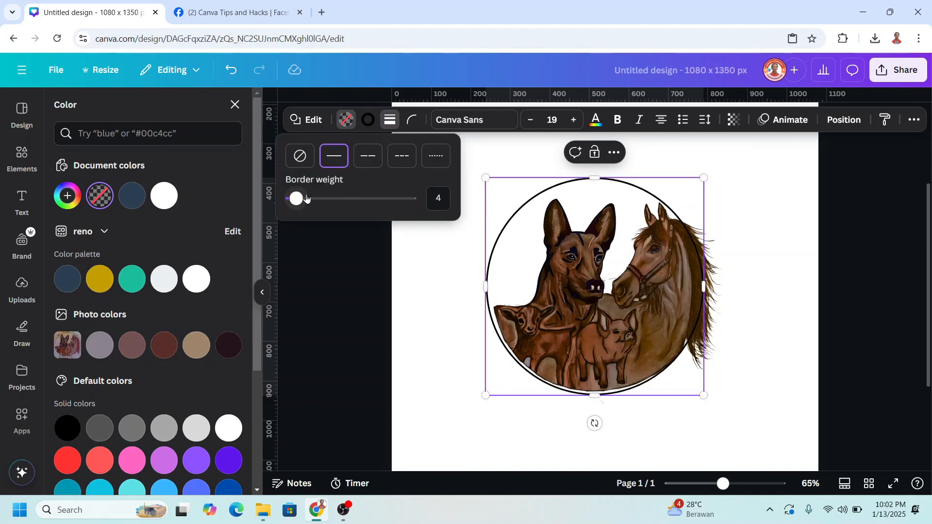
pyautogui.moveTo(305, 199); pyautogui.dragTo(315, 200)
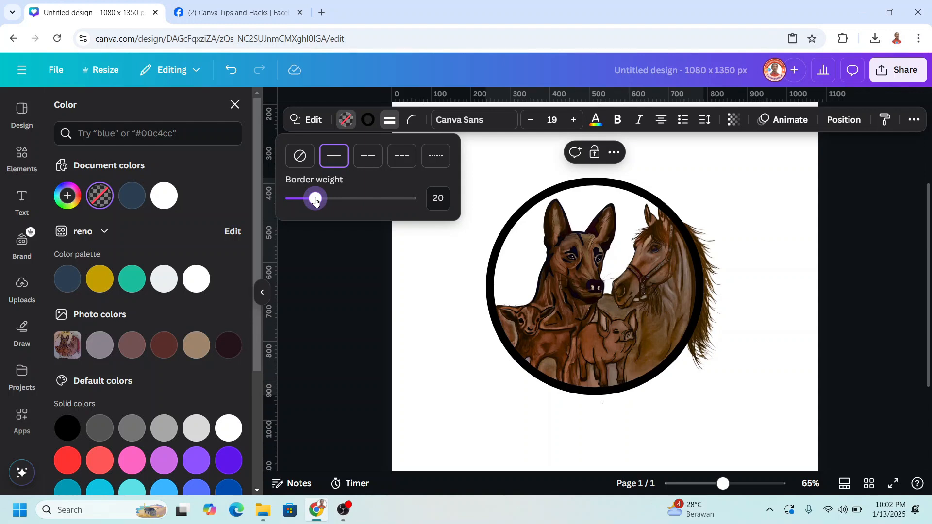
pyautogui.click(368, 120)
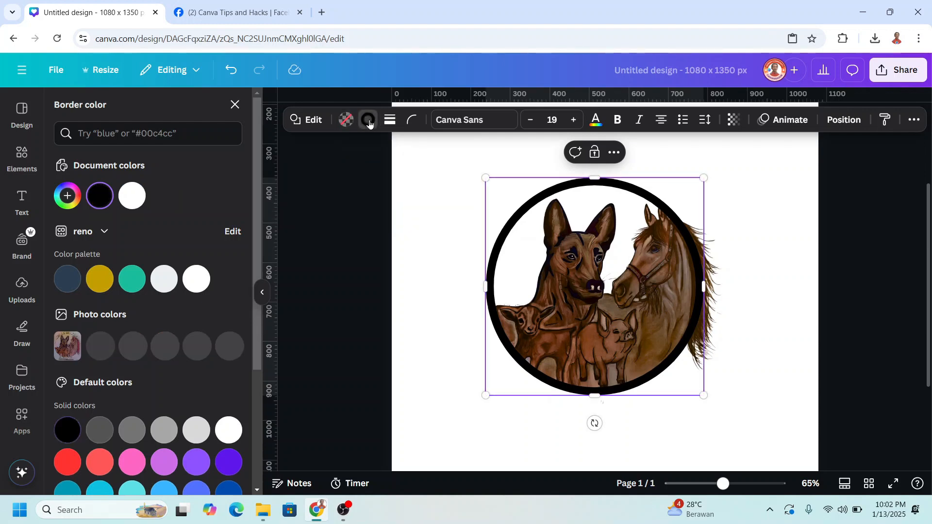
pyautogui.click(99, 278)
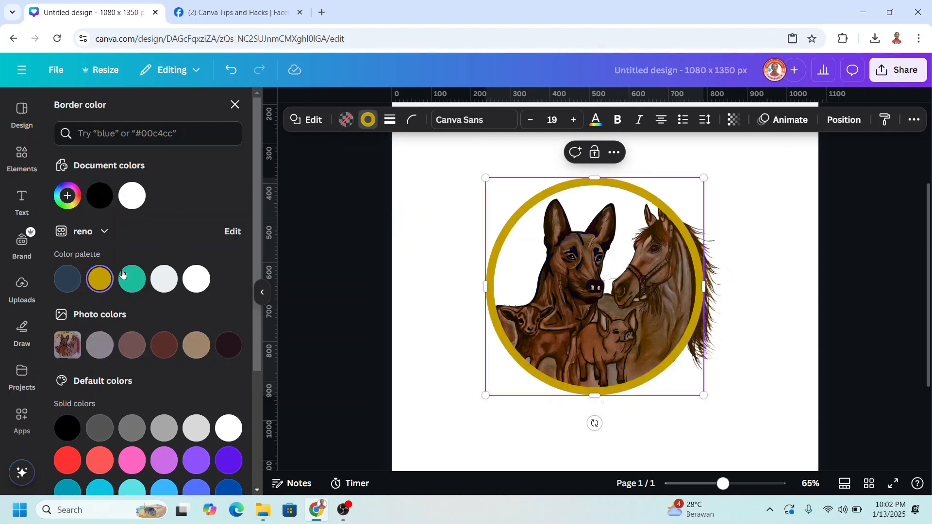
pyautogui.click(100, 197)
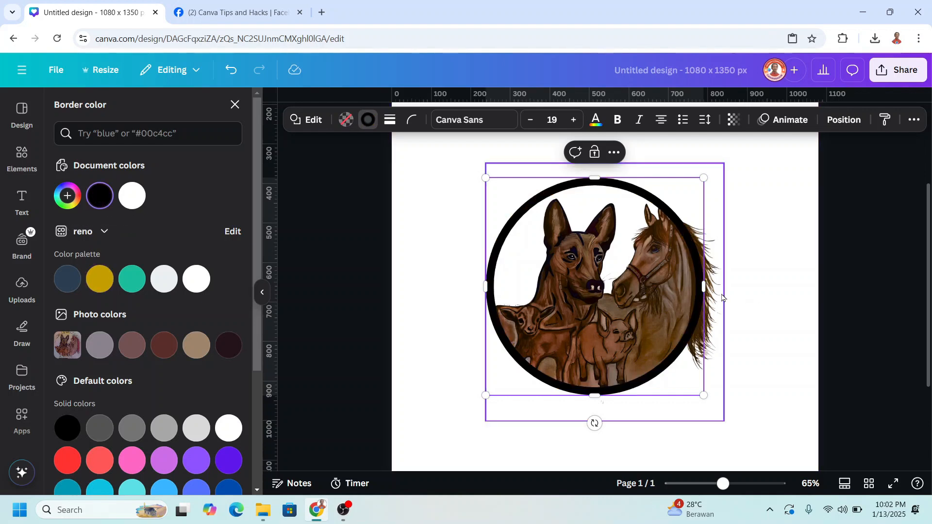
# - Duplicate the animal image in front of the ring and align the copy exactly over the original
pyautogui.click(721, 297)
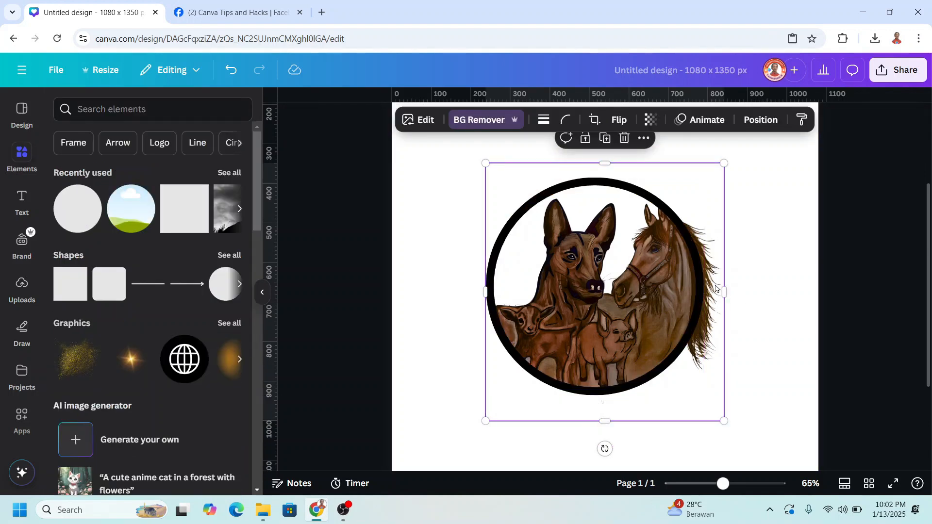
pyautogui.rightClick(715, 288)
pyautogui.click(772, 179)
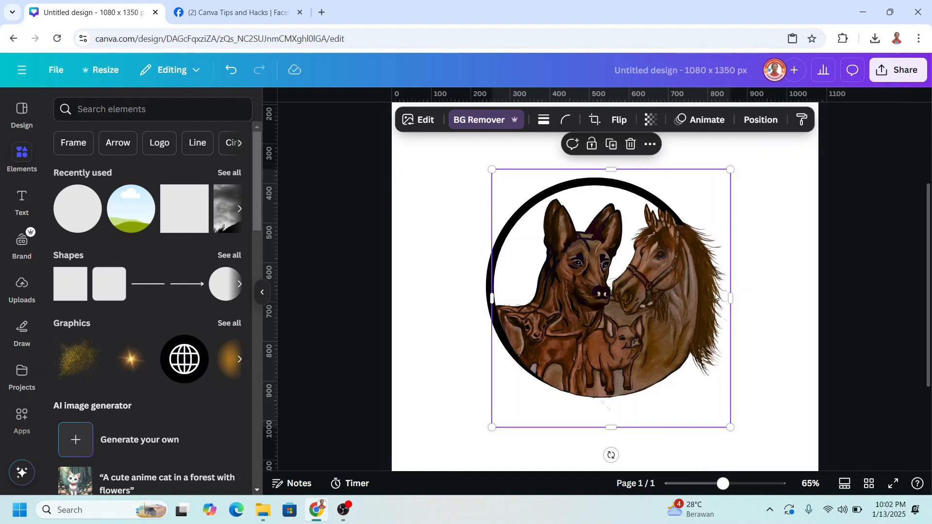
pyautogui.moveTo(677, 302)
pyautogui.mouseDown()
pyautogui.moveTo(681, 291)
pyautogui.moveTo(670, 289)
pyautogui.moveTo(666, 300)
pyautogui.mouseUp()
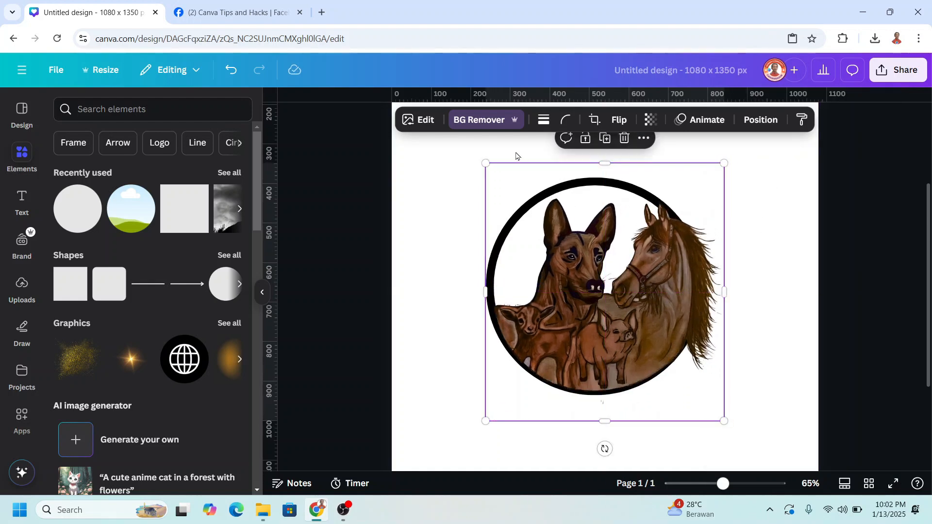
# - Erase the lower curved edge of the duplicated image, from the horse's chest to the calf, with the Erase brush at size 42
pyautogui.click(475, 120)
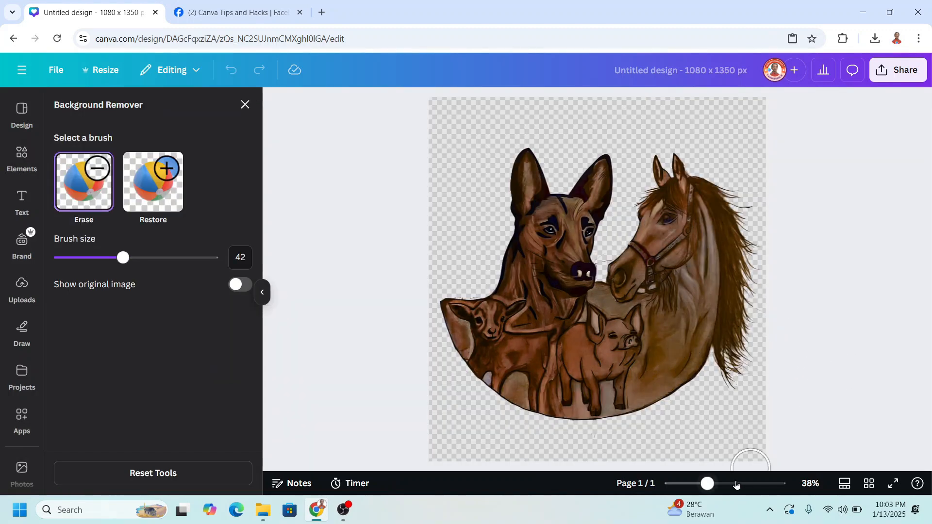
pyautogui.moveTo(707, 484); pyautogui.dragTo(730, 483)
pyautogui.scroll(-3, 776, 412)
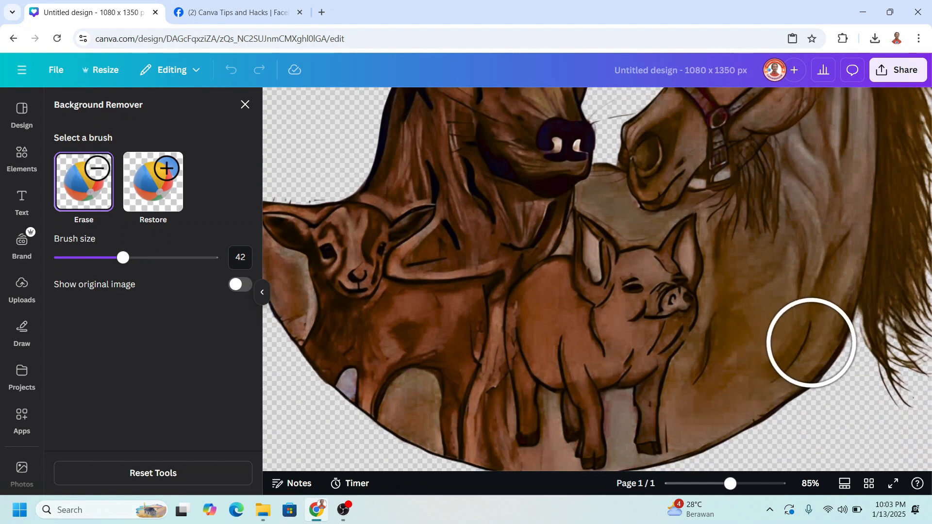
pyautogui.click(811, 311)
pyautogui.moveTo(811, 311)
pyautogui.mouseDown()
pyautogui.moveTo(819, 252)
pyautogui.moveTo(794, 256)
pyautogui.moveTo(786, 281)
pyautogui.moveTo(817, 410)
pyautogui.moveTo(816, 317)
pyautogui.moveTo(650, 467)
pyautogui.mouseUp()
pyautogui.click(707, 483)
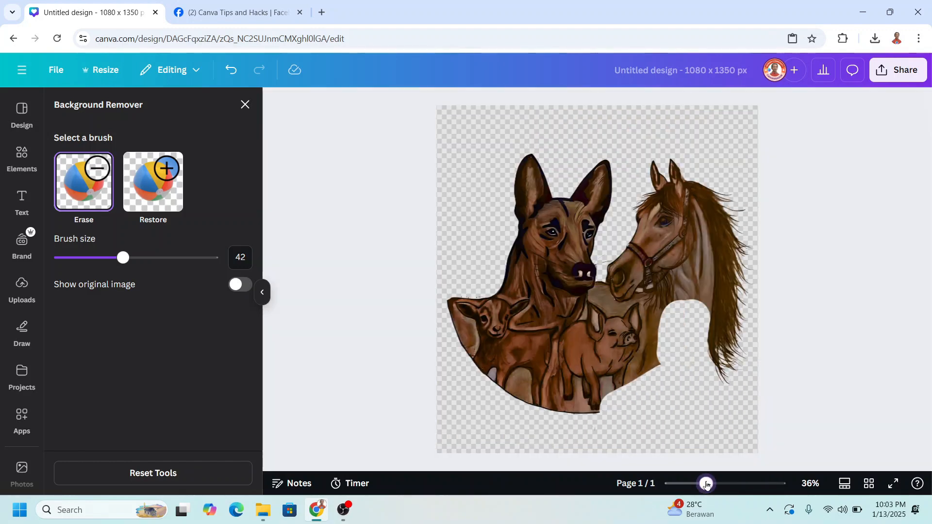
pyautogui.moveTo(606, 411)
pyautogui.mouseDown()
pyautogui.moveTo(537, 404)
pyautogui.moveTo(473, 372)
pyautogui.moveTo(462, 299)
pyautogui.moveTo(524, 387)
pyautogui.mouseUp()
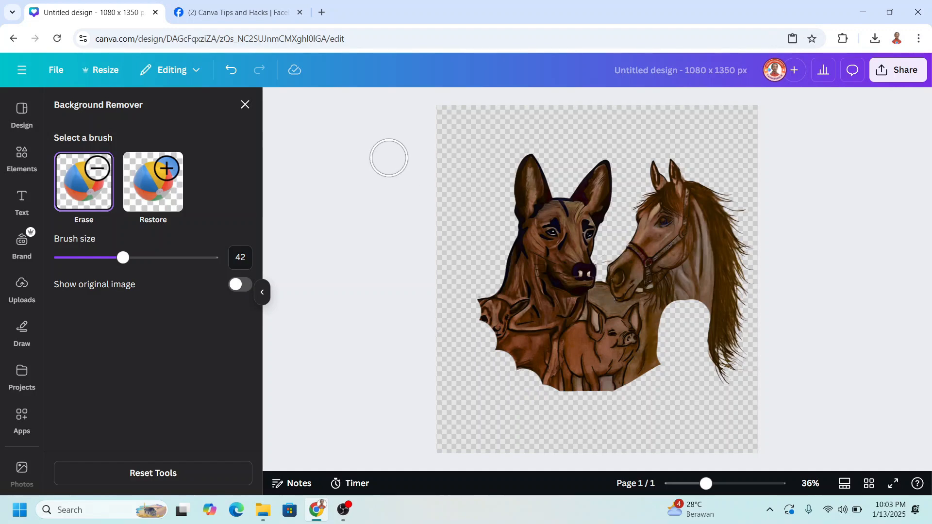
pyautogui.click(244, 106)
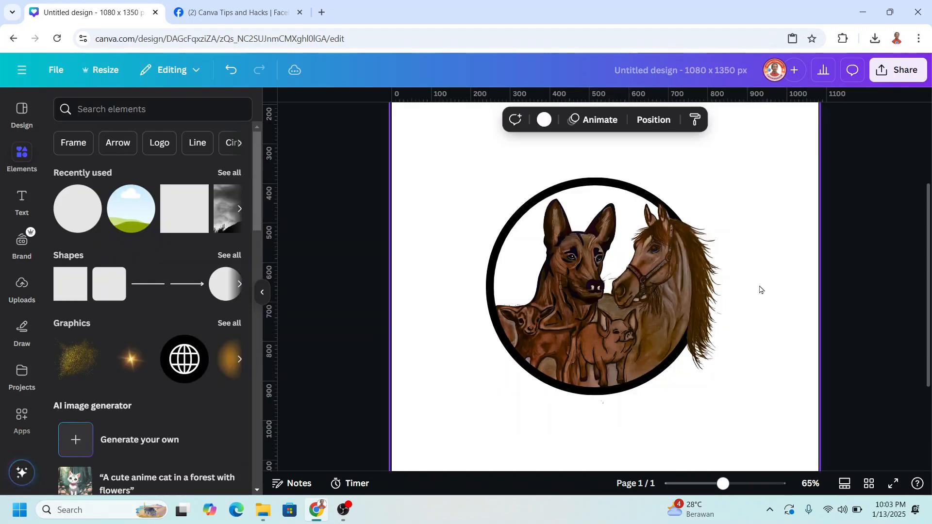
# - Group the ring with both animal images and shift the group slightly down and to the right
pyautogui.moveTo(815, 164); pyautogui.dragTo(424, 464)
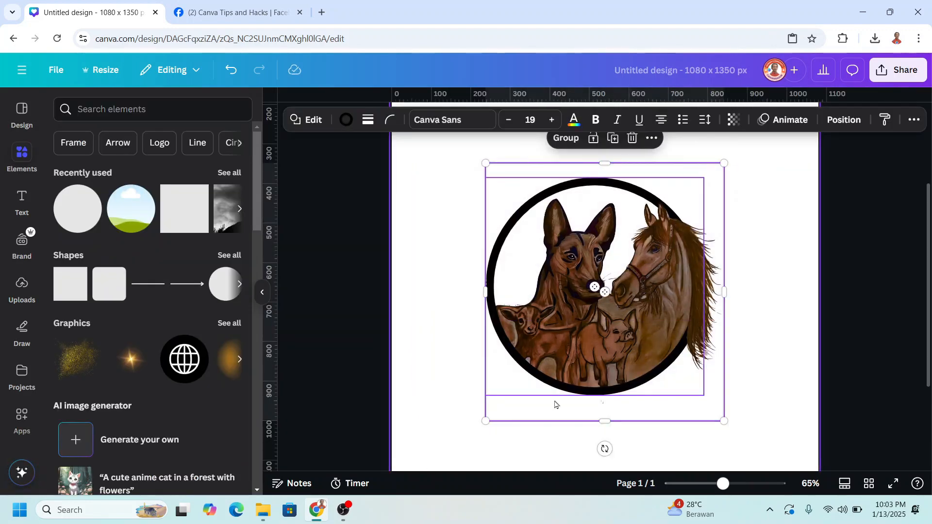
pyautogui.click(565, 138)
pyautogui.moveTo(618, 295); pyautogui.dragTo(624, 303)
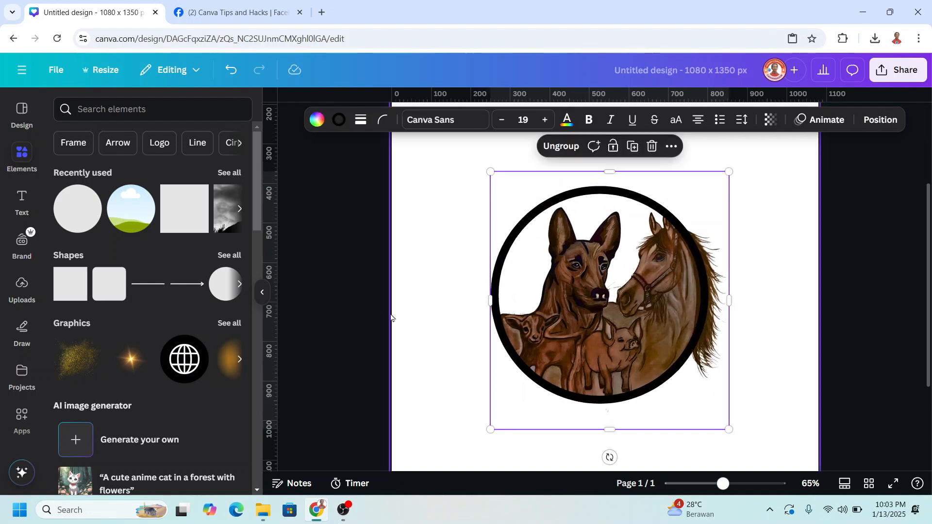
# - Add a text element reading "THE CORAL REEF"
pyautogui.click(21, 203)
pyautogui.write('tTHE CORAL')
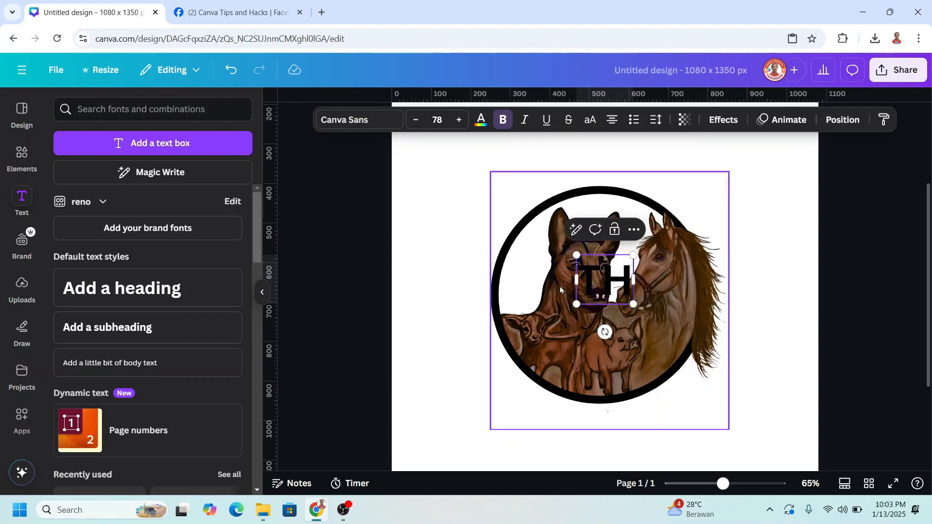
pyautogui.write(' REEF')
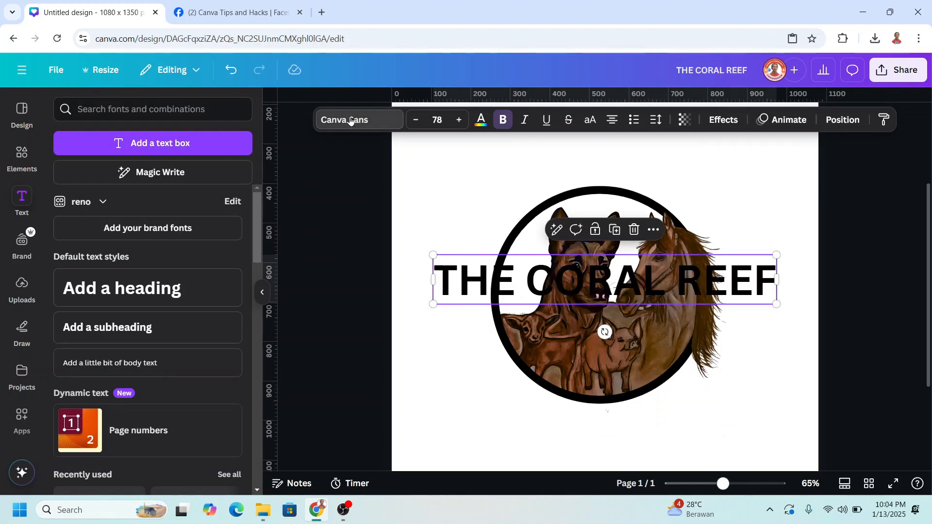
# - Search the fonts for "WESTERN" and set the text to Chunk Five
pyautogui.click(353, 122)
pyautogui.write('WES')
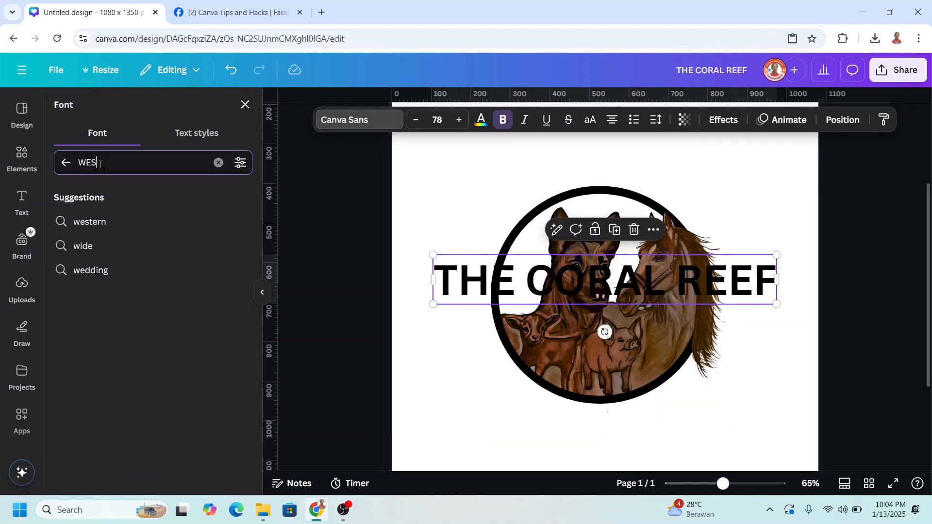
pyautogui.write('TERN')
pyautogui.press('Return')
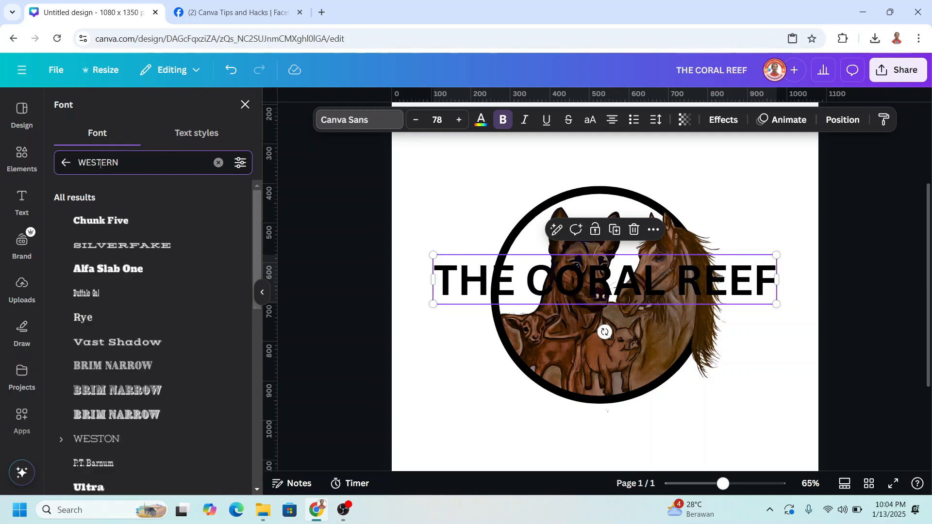
pyautogui.click(137, 224)
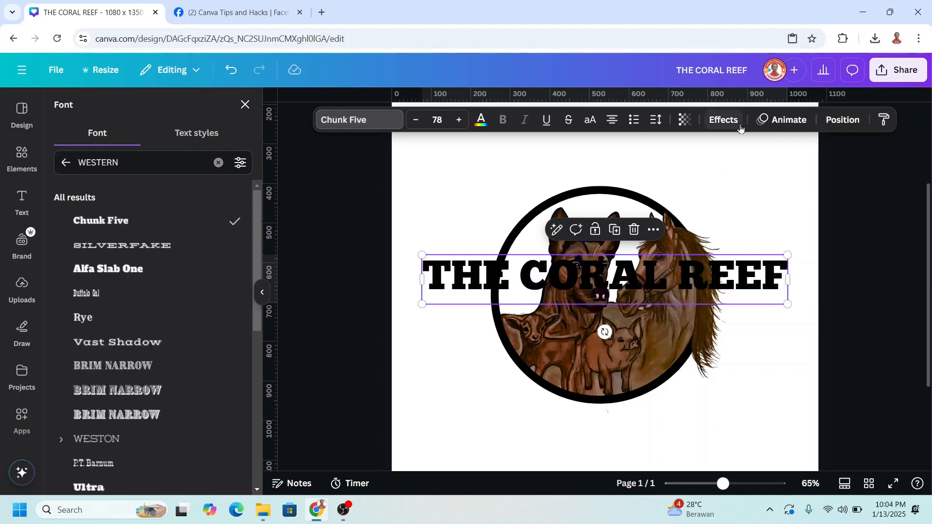
# - Apply the Curve shape effect to "THE CORAL REEF" and place the text above the ring
pyautogui.click(724, 121)
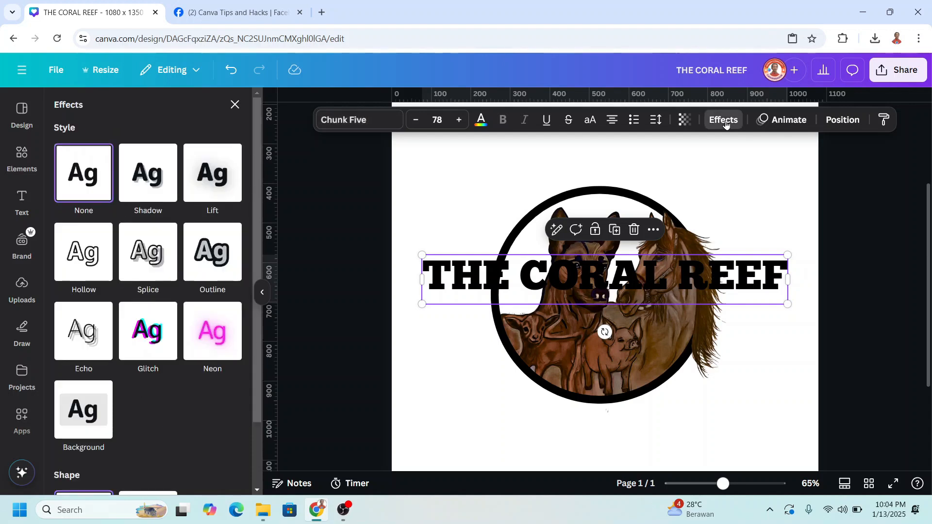
pyautogui.scroll(-2, 165, 402)
pyautogui.click(154, 458)
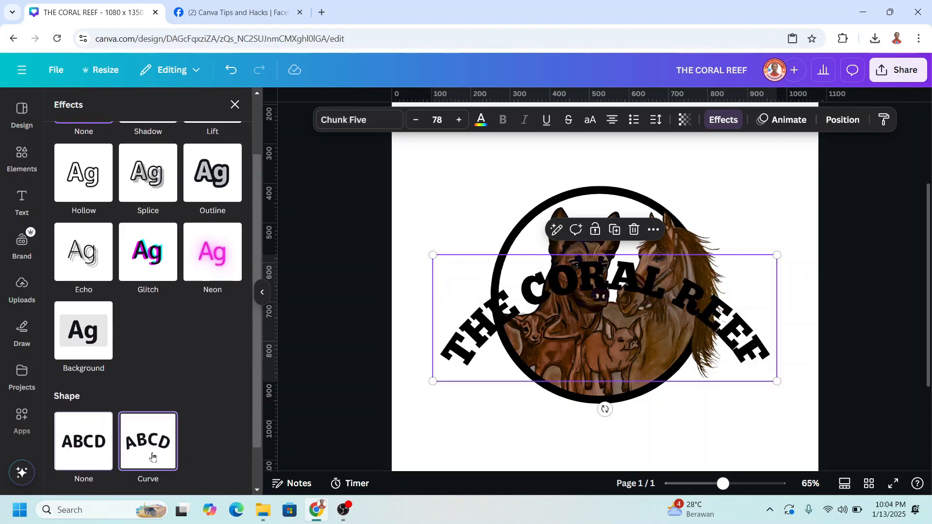
pyautogui.moveTo(687, 263); pyautogui.dragTo(691, 144)
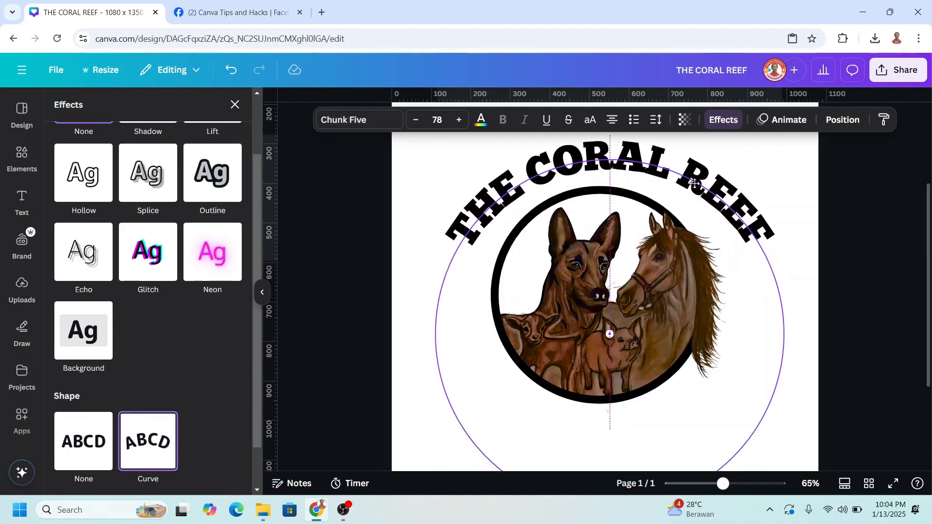
# - Set the text's Curve value to 66 and center the arc over the ring
pyautogui.scroll(-1, 160, 388)
pyautogui.moveTo(138, 468); pyautogui.dragTo(145, 470)
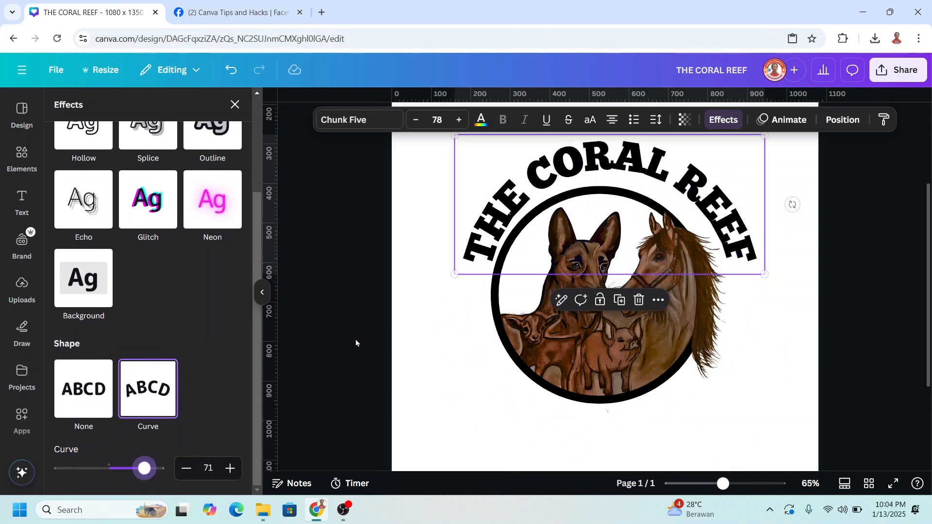
pyautogui.moveTo(736, 239); pyautogui.dragTo(731, 231)
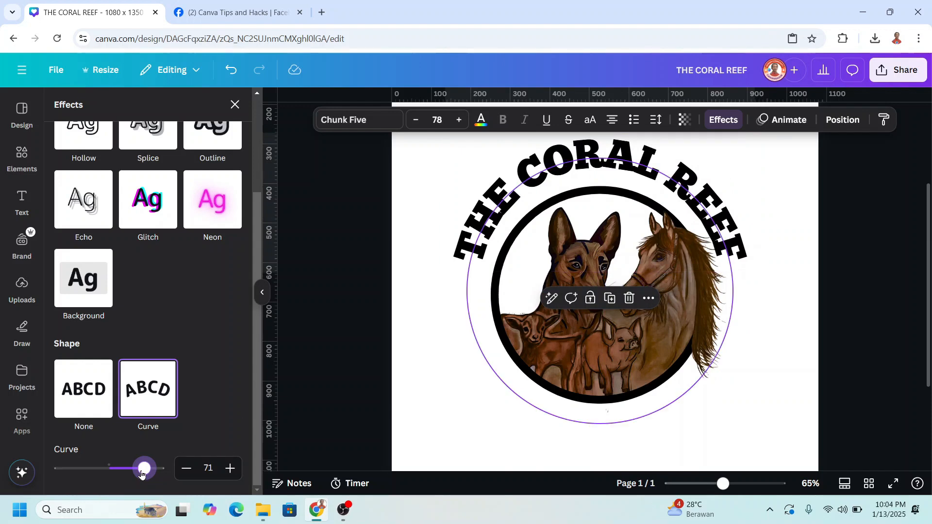
pyautogui.moveTo(141, 474); pyautogui.dragTo(140, 474)
pyautogui.moveTo(142, 475); pyautogui.dragTo(143, 475)
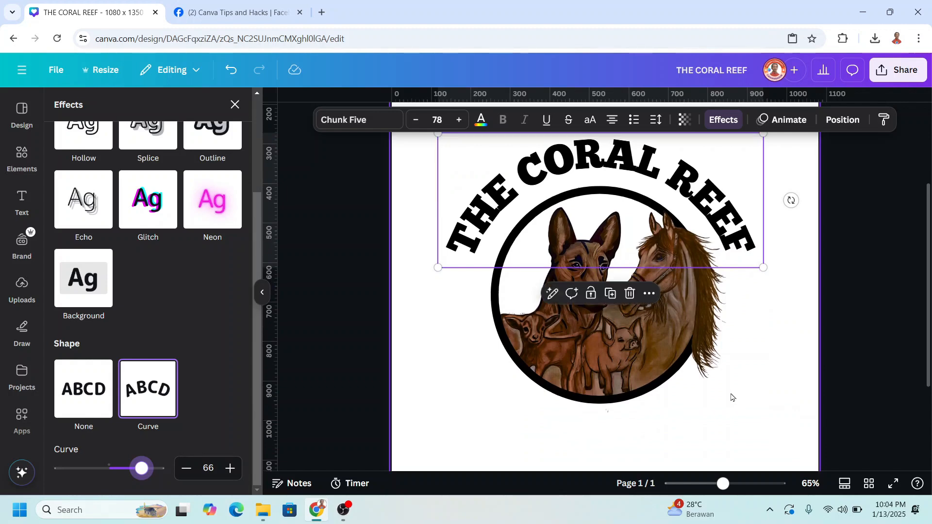
pyautogui.click(562, 334)
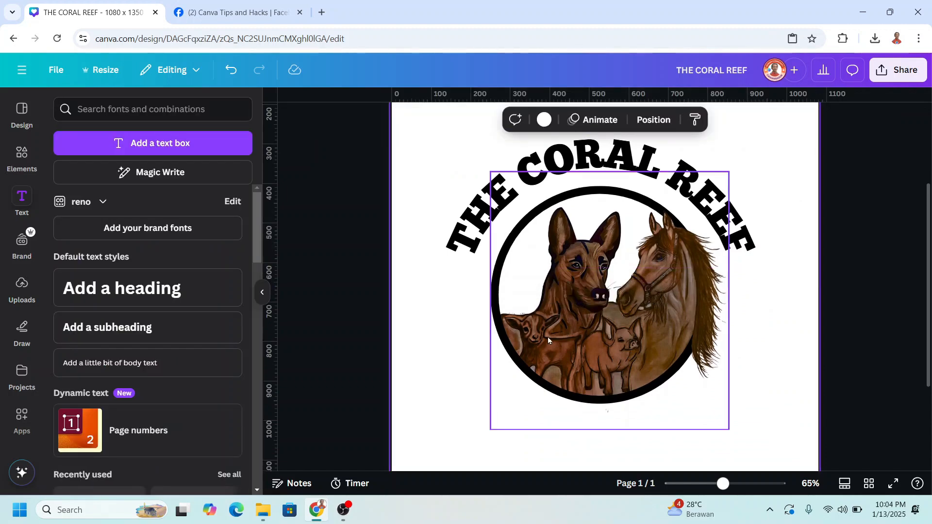
pyautogui.click(567, 320)
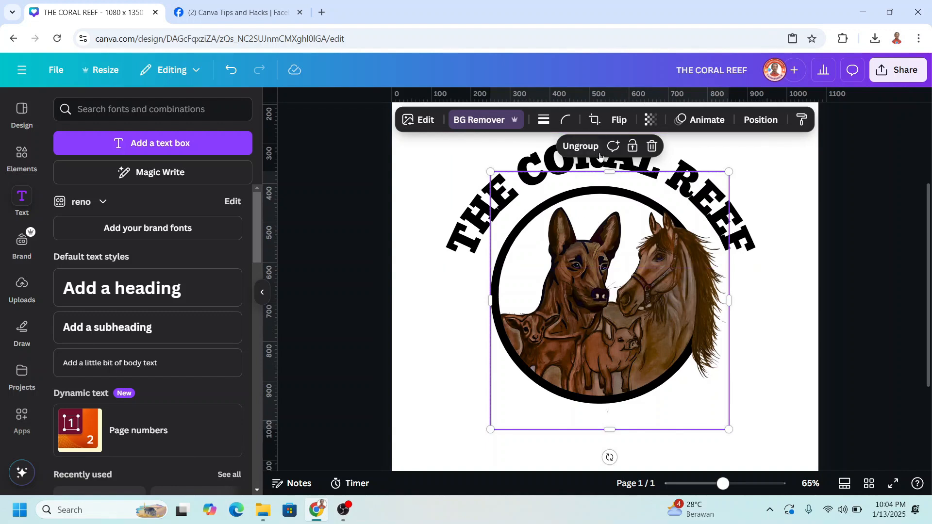
pyautogui.hotkey('ctrl', 'z')
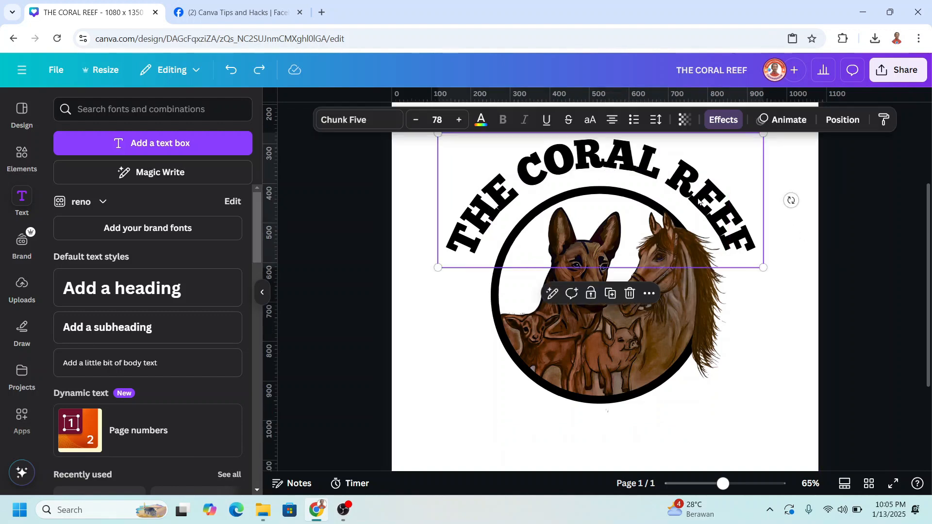
# - Duplicate the black ring, align the copy exactly over the original, and move it to the layer directly above the background
pyautogui.click(843, 120)
pyautogui.click(187, 133)
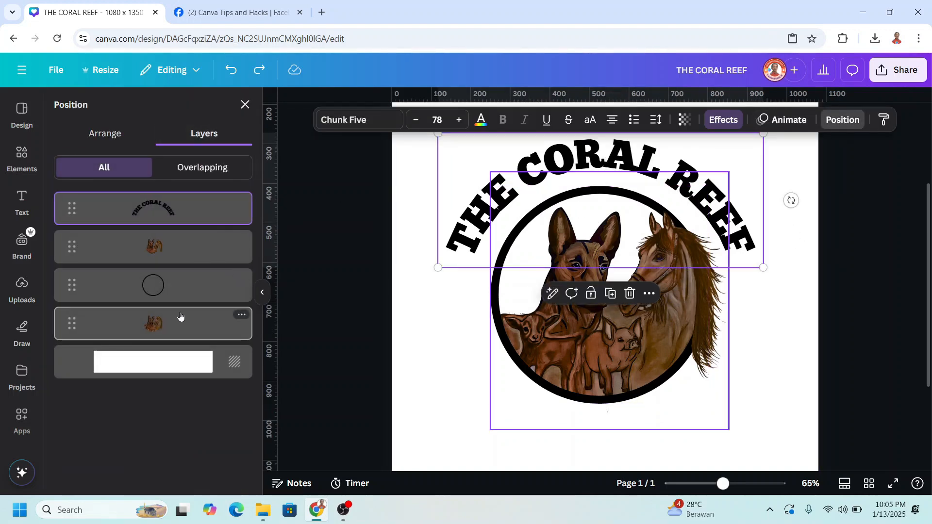
pyautogui.click(169, 288)
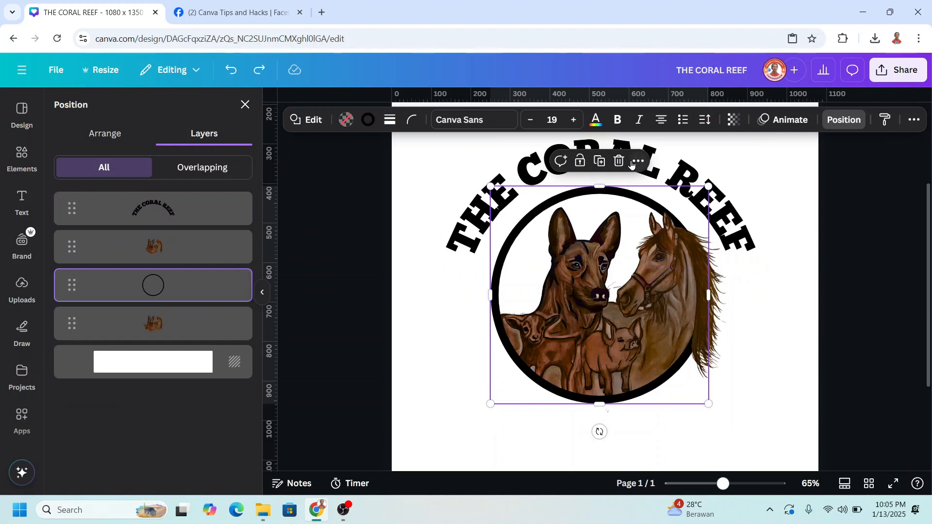
pyautogui.click(599, 161)
pyautogui.moveTo(628, 290); pyautogui.dragTo(622, 285)
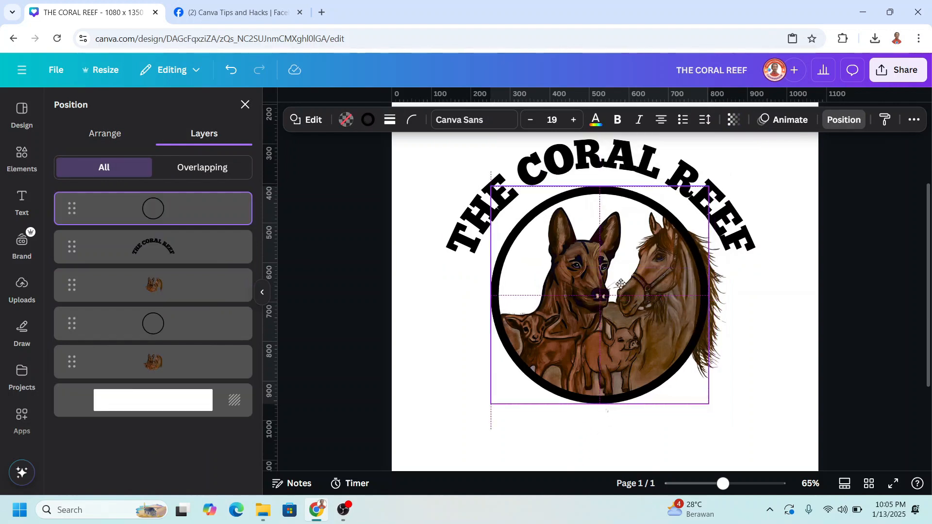
pyautogui.moveTo(156, 208); pyautogui.dragTo(160, 372)
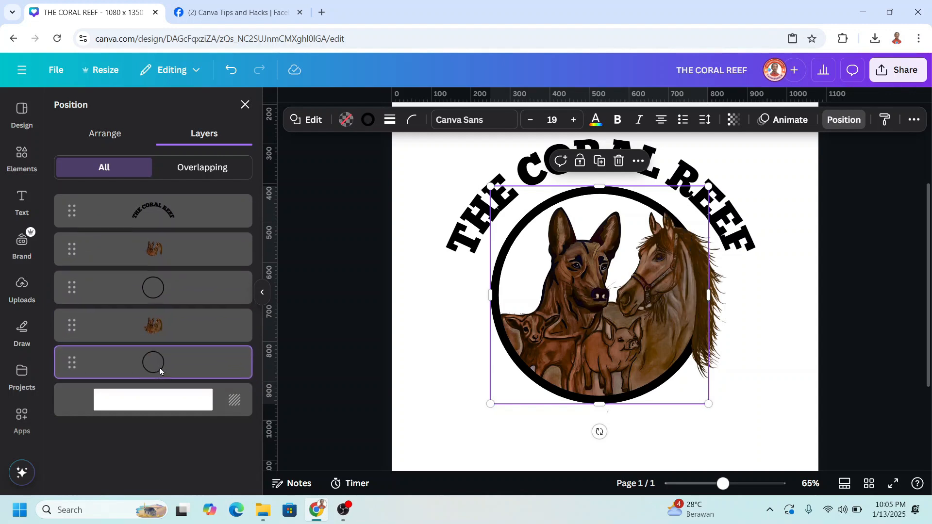
# - Fill the duplicated ring behind the animals with the default yellow-to-orange gradient
pyautogui.click(344, 121)
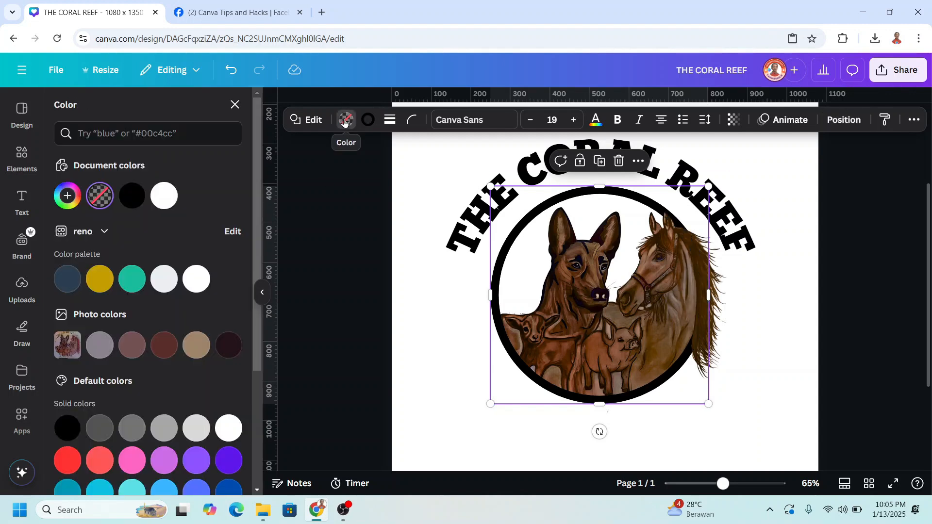
pyautogui.scroll(-4, 160, 301)
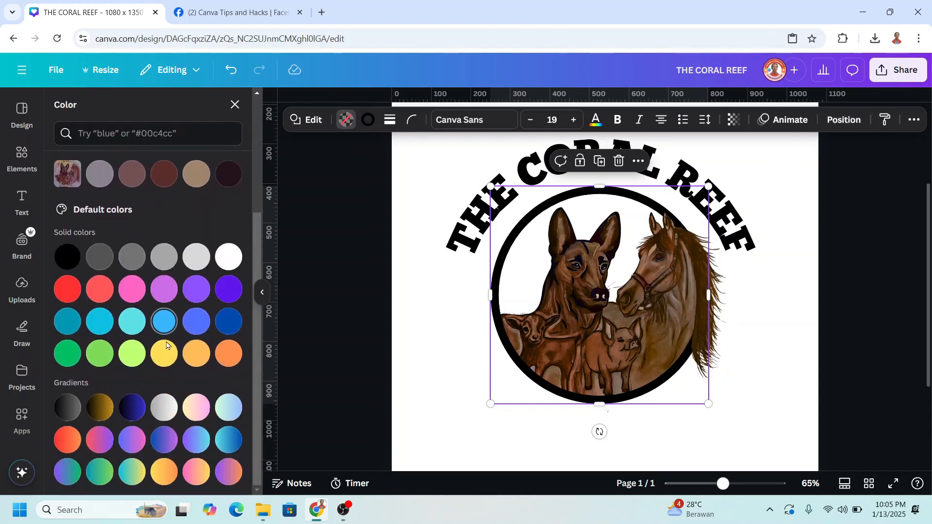
pyautogui.click(162, 356)
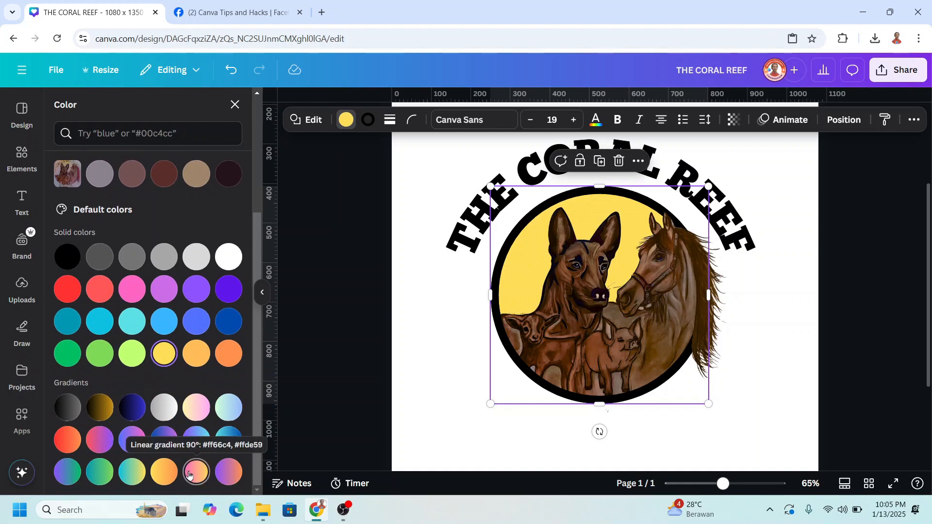
pyautogui.click(171, 478)
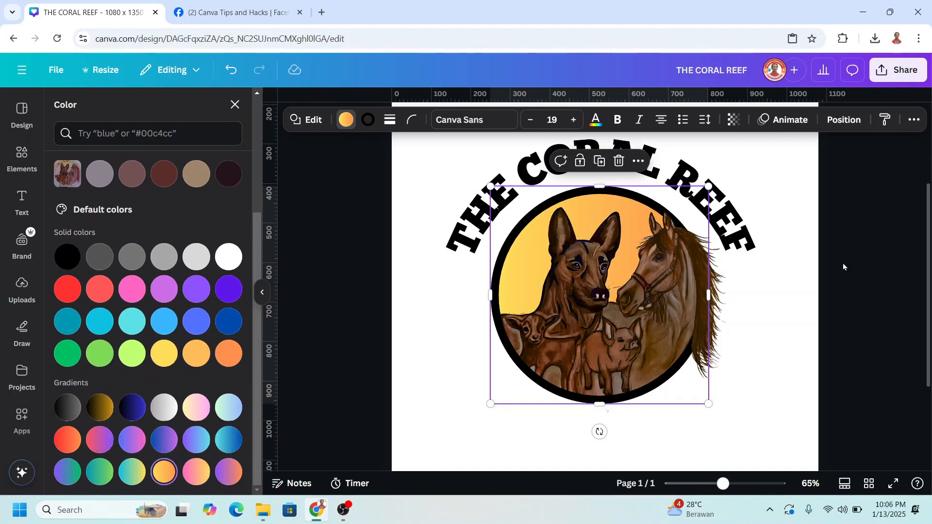
# - Add a heading reading "RANCH", place it below the ring, and enlarge it to about font size 110
pyautogui.click(24, 203)
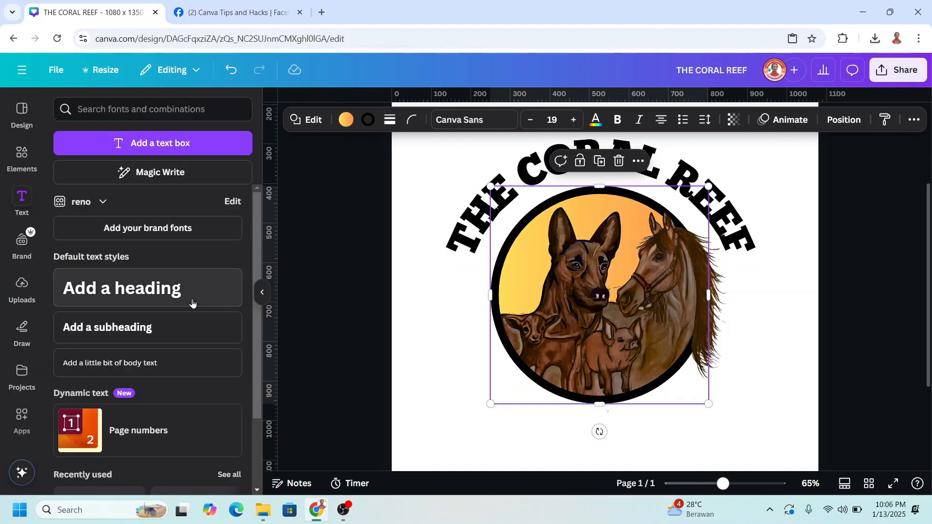
pyautogui.click(169, 287)
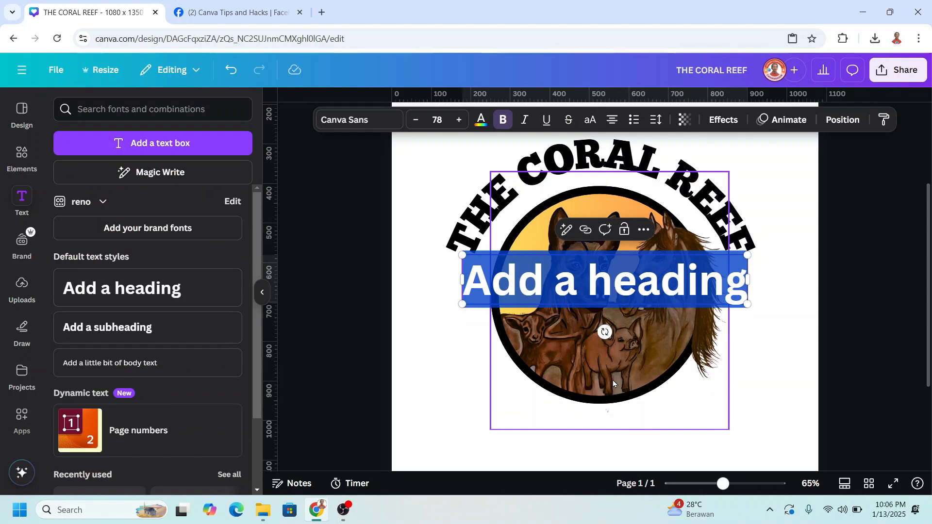
pyautogui.write('RA')
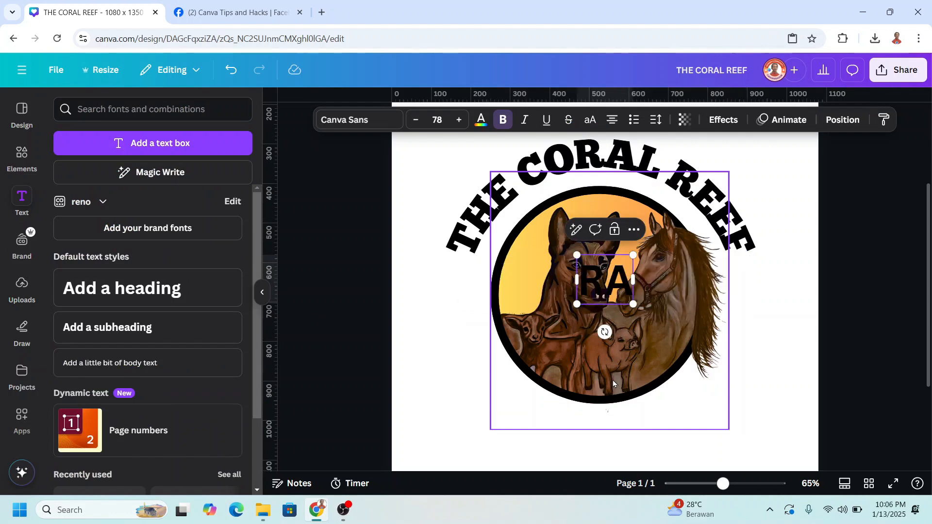
pyautogui.write('NCH')
pyautogui.moveTo(604, 281); pyautogui.dragTo(580, 429)
pyautogui.moveTo(649, 406); pyautogui.dragTo(709, 384)
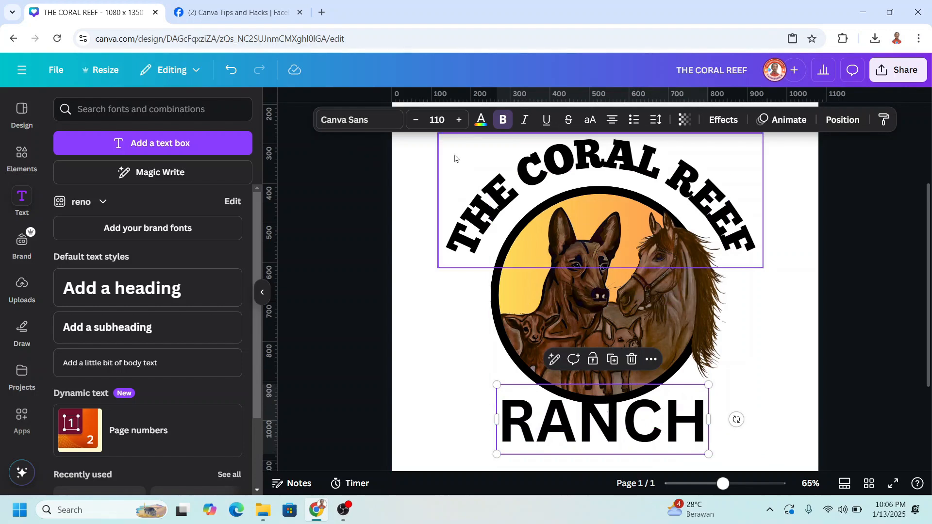
# - Set the font of the "RANCH" text to Chunk Five and deselect it
pyautogui.click(357, 118)
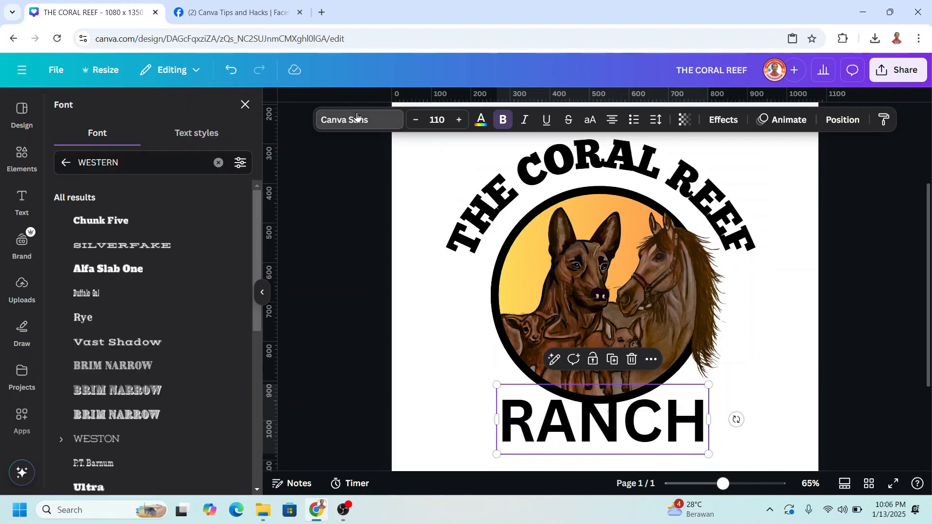
pyautogui.click(129, 222)
pyautogui.click(736, 468)
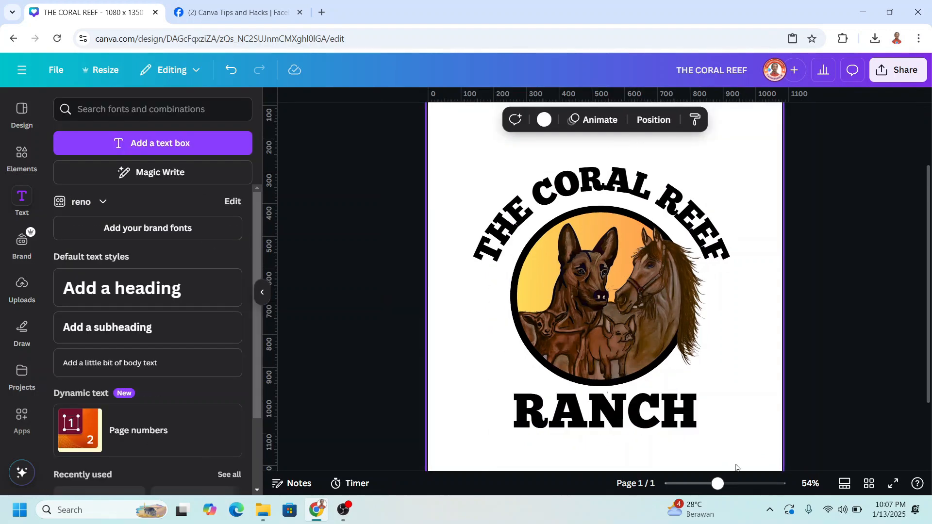